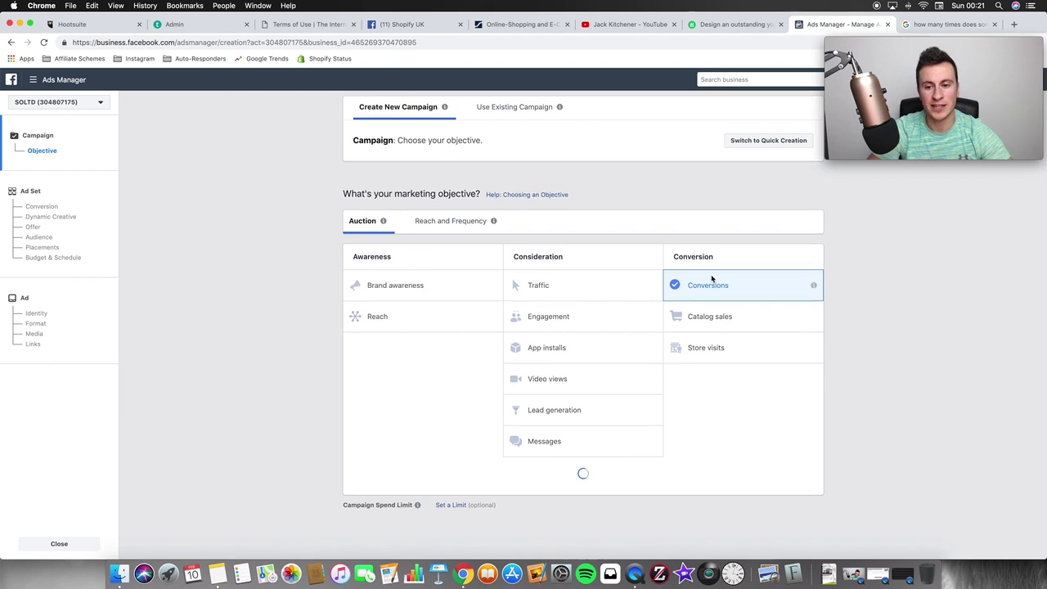
Step: Keep the Conversions objective and the campaign name Conversions, and continue to the ad set setup
scroll(842, 376, "down", 4)
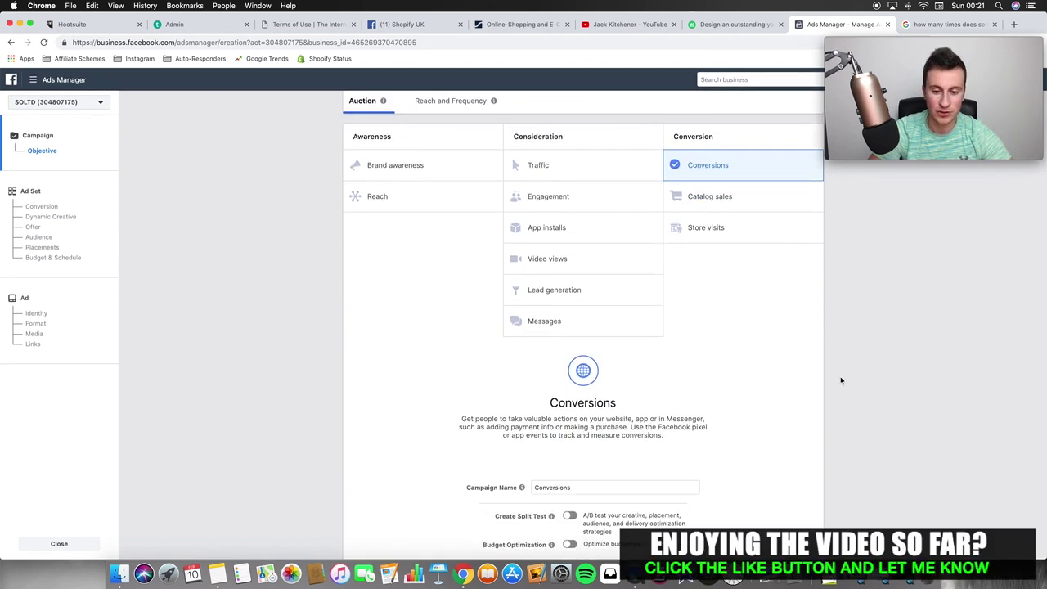
left_click(596, 447)
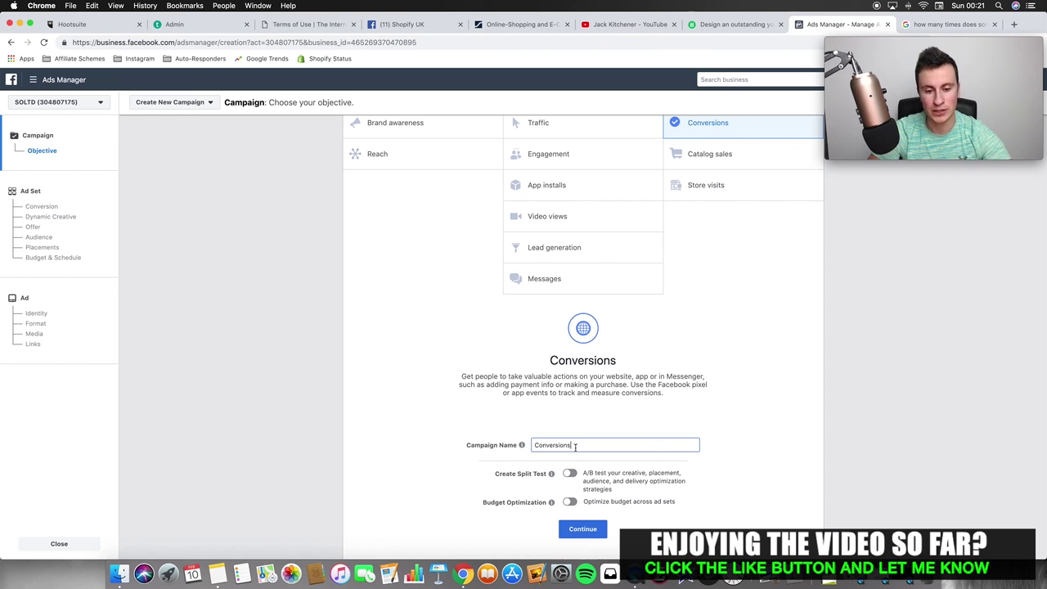
scroll(550, 482, "down", 1)
left_click(582, 496)
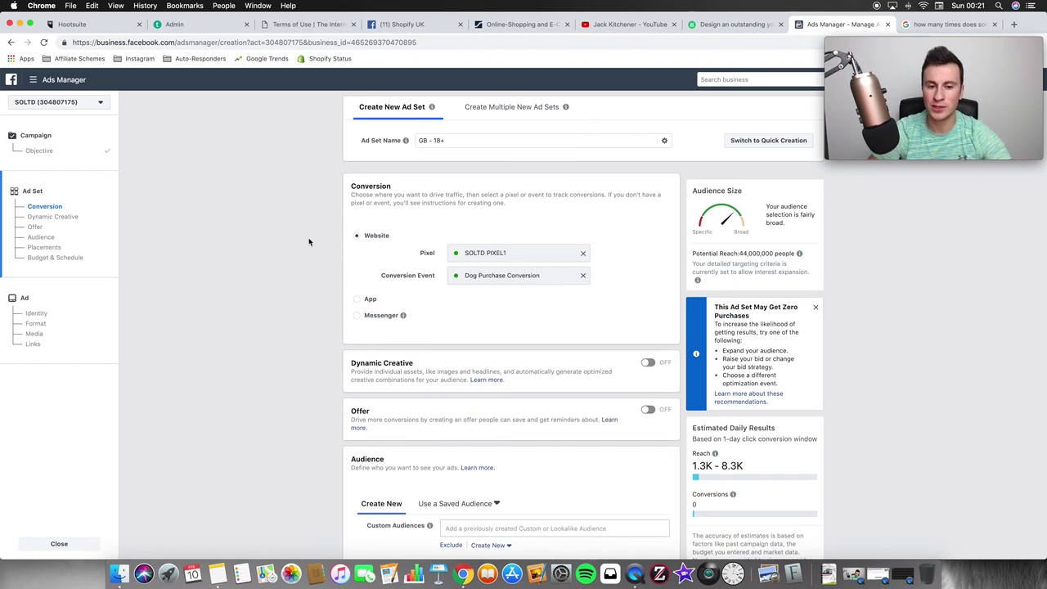
Step: Restrict the ad set's United Kingdom location targeting to people who live in this location
scroll(308, 241, "down", 2)
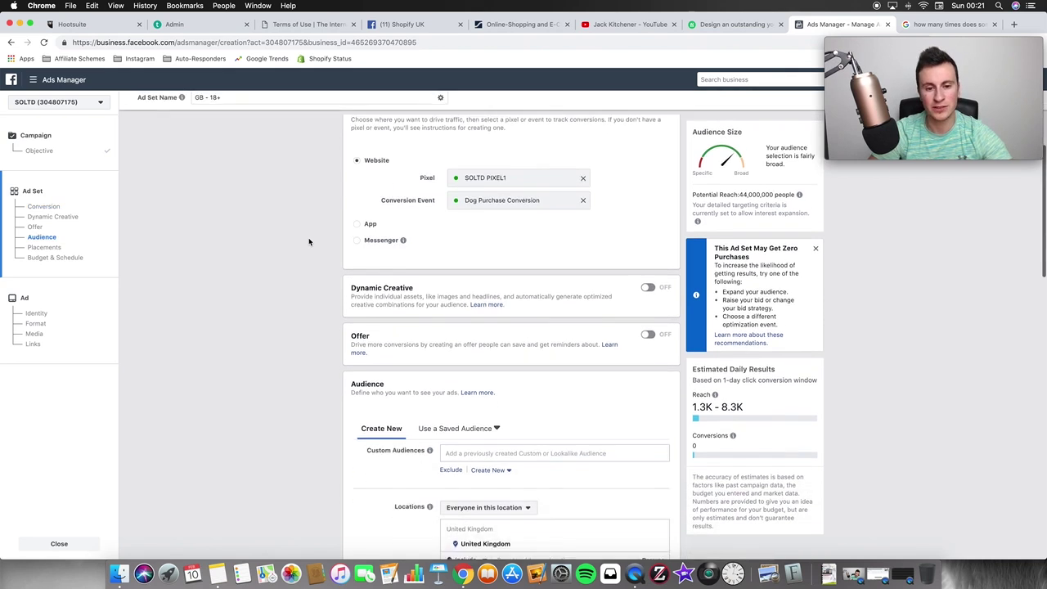
scroll(308, 241, "down", 15)
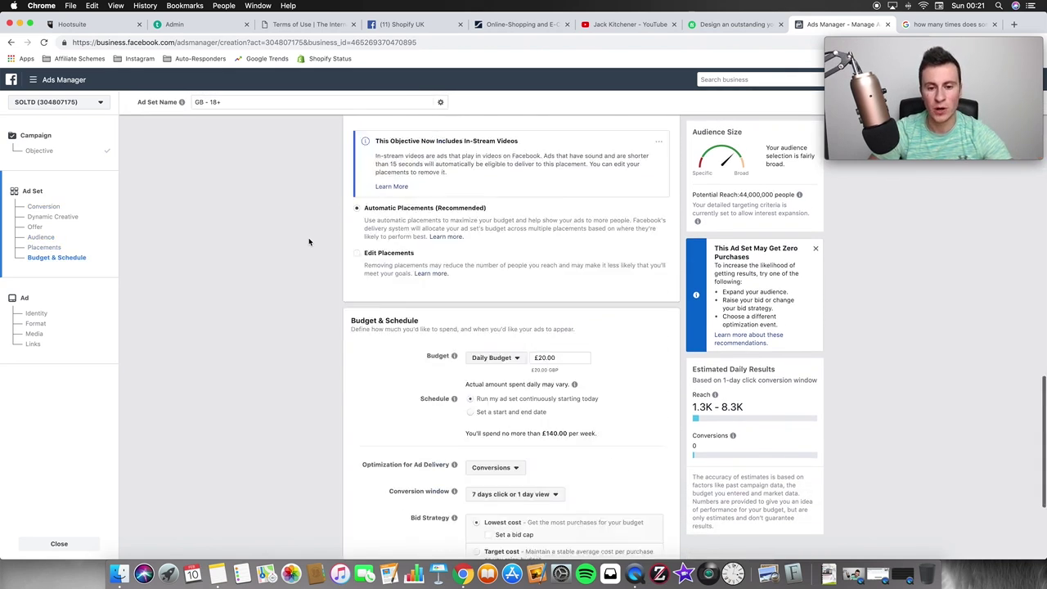
scroll(309, 237, "up", 15)
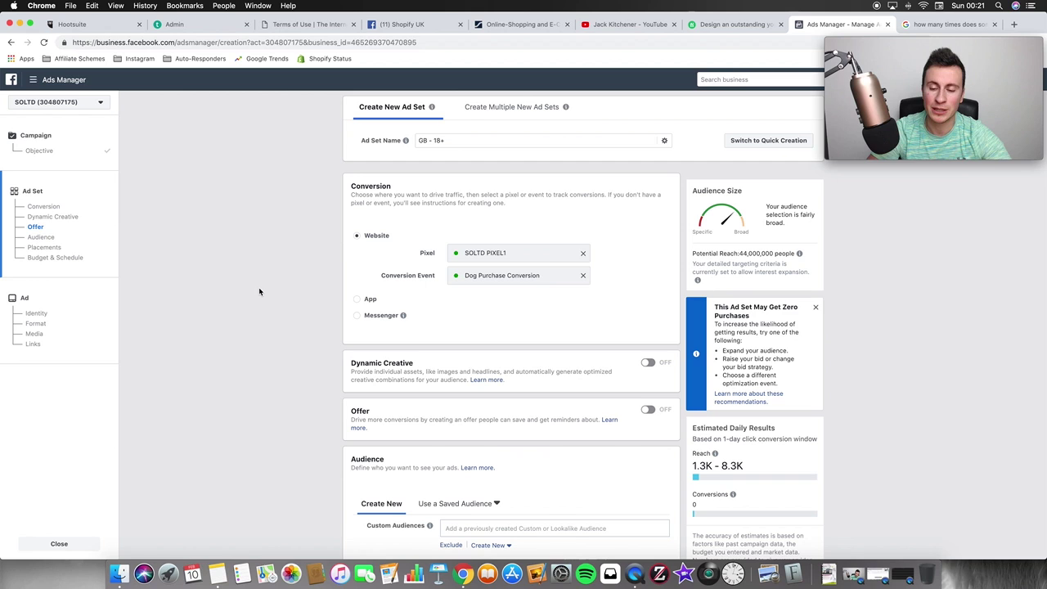
scroll(293, 226, "down", 2)
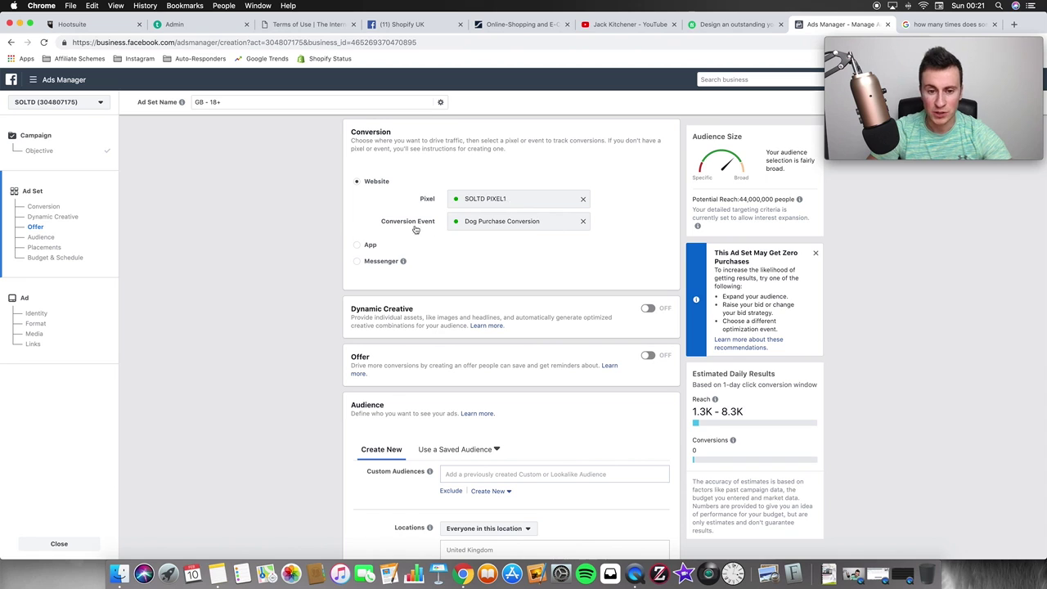
scroll(330, 227, "down", 1)
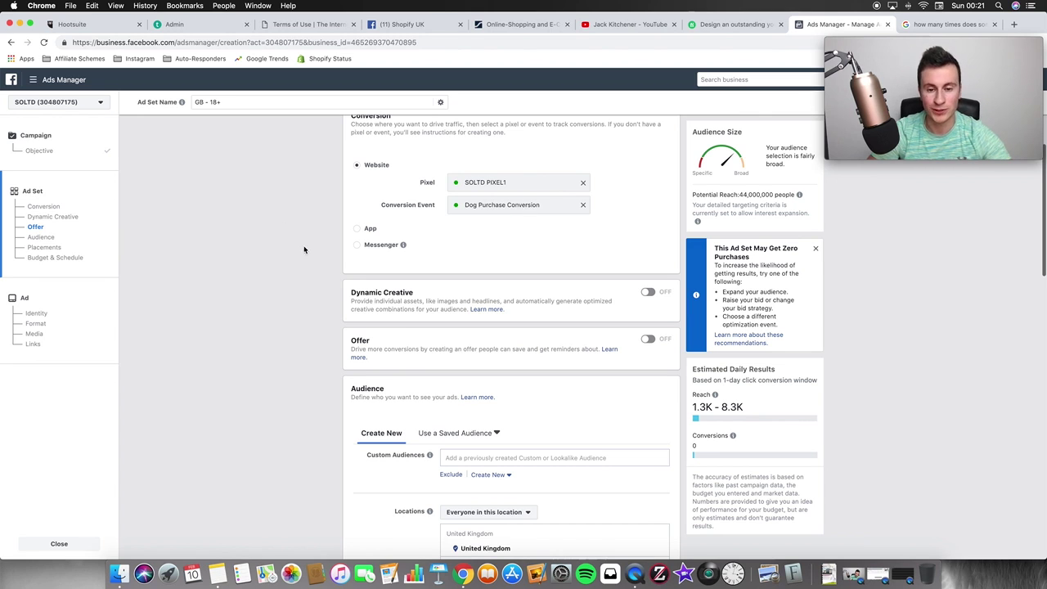
scroll(305, 250, "down", 3)
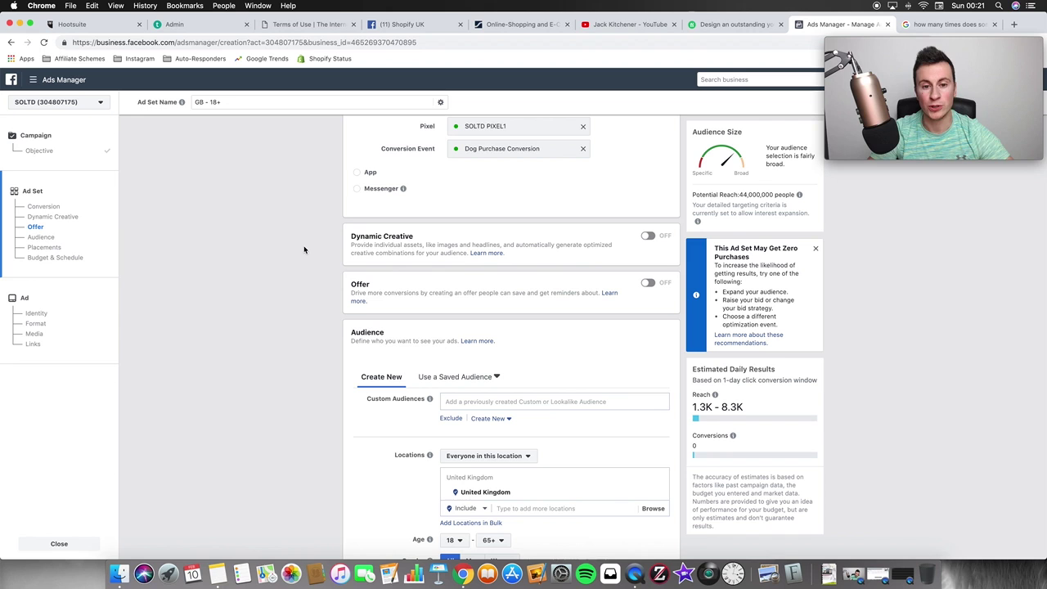
scroll(305, 249, "down", 5)
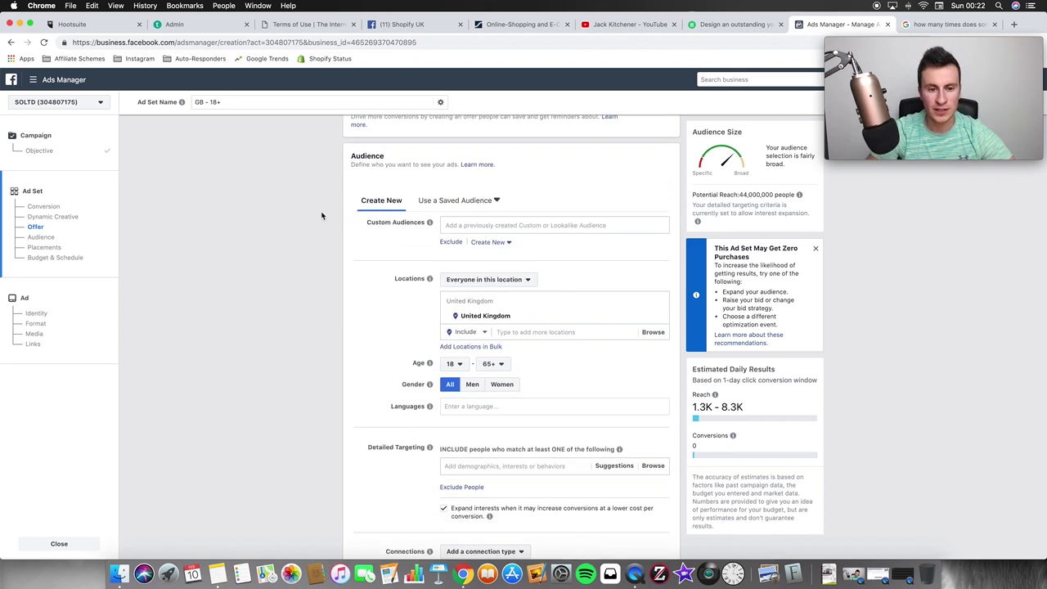
scroll(315, 229, "down", 3)
left_click(524, 188)
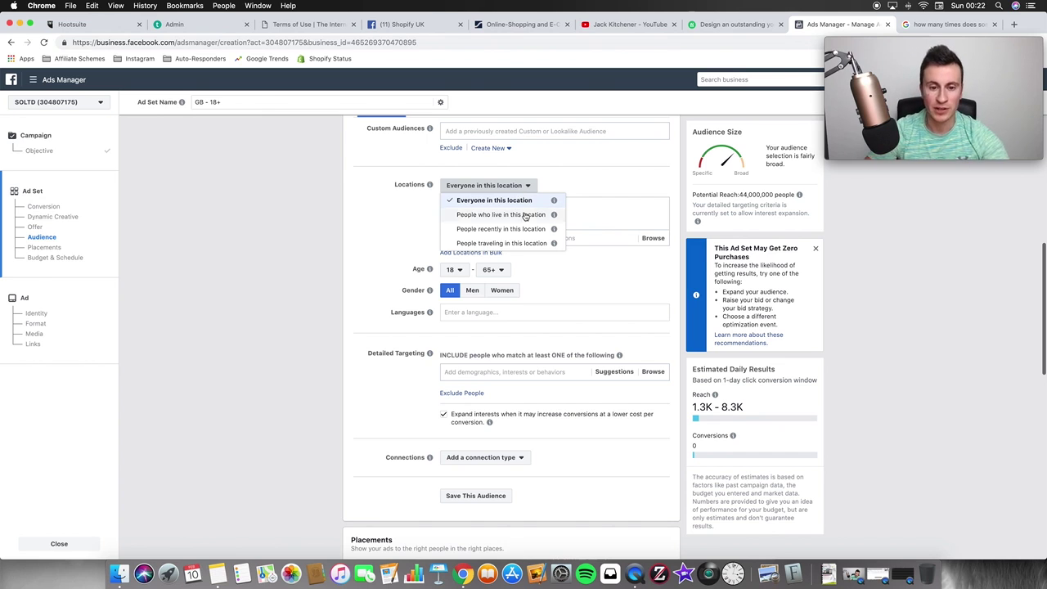
left_click(524, 214)
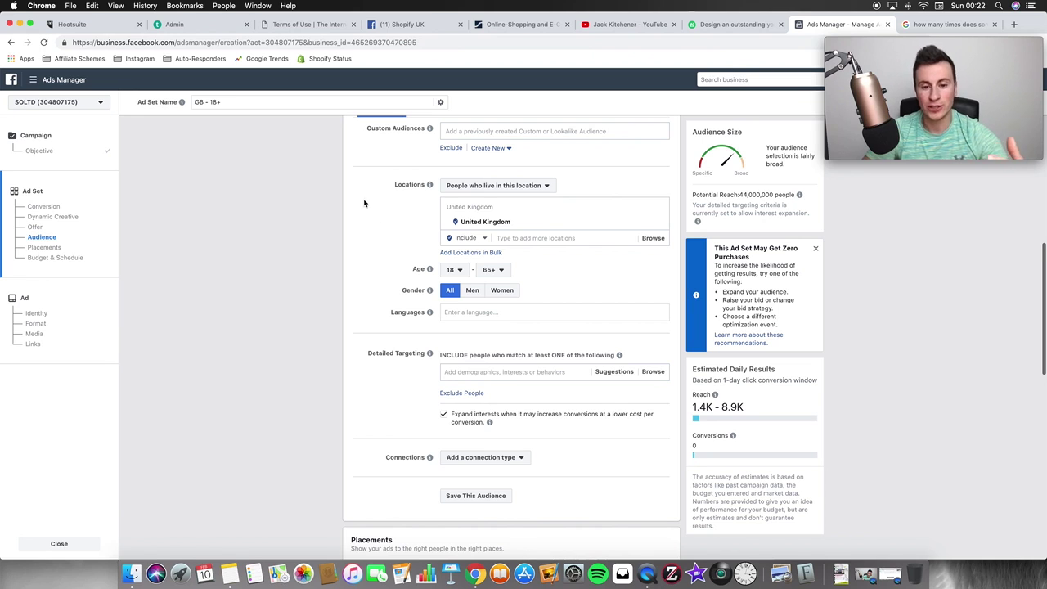
Step: Turn off the detailed targeting option that expands interests to increase conversions at a lower cost
scroll(352, 202, "down", 1)
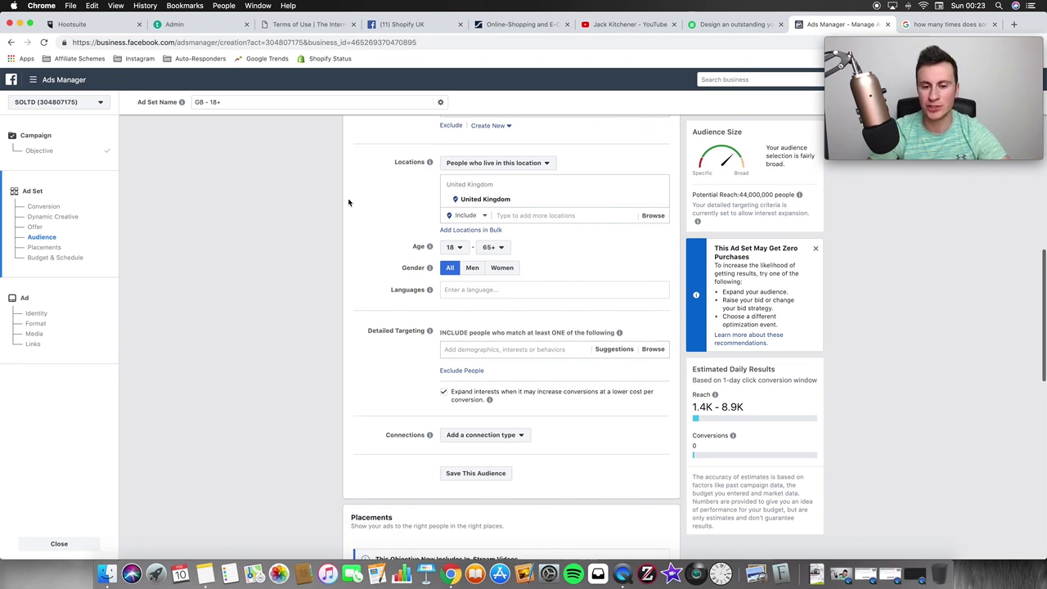
scroll(348, 220, "down", 1)
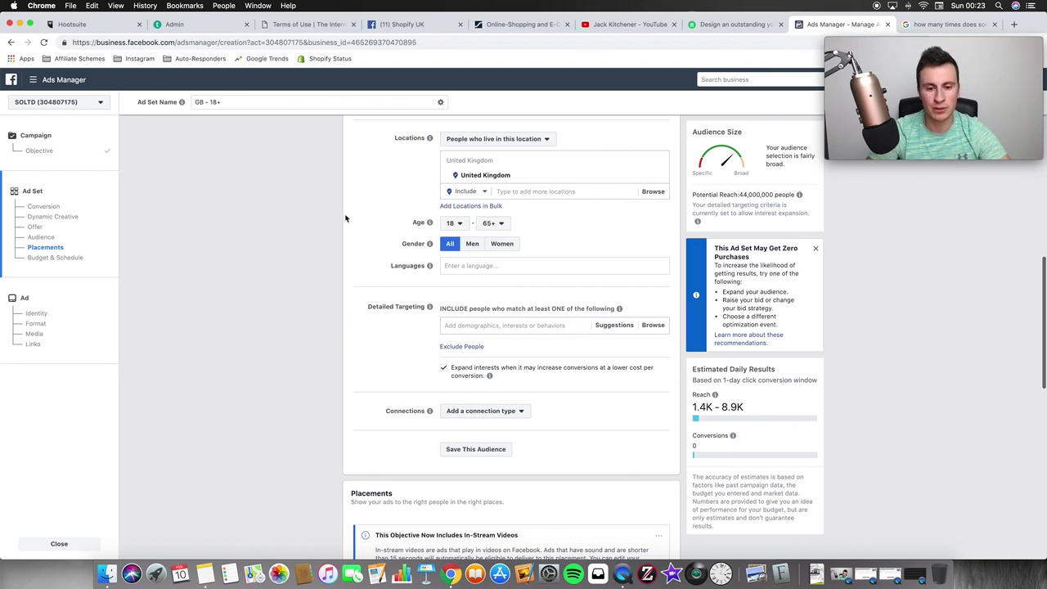
scroll(346, 218, "down", 1)
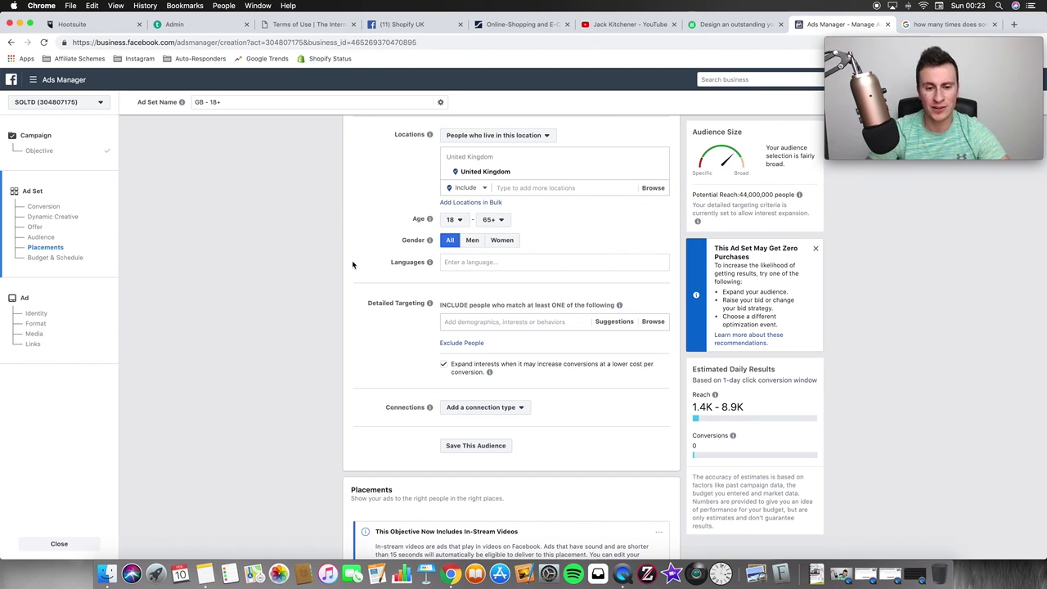
scroll(352, 264, "down", 2)
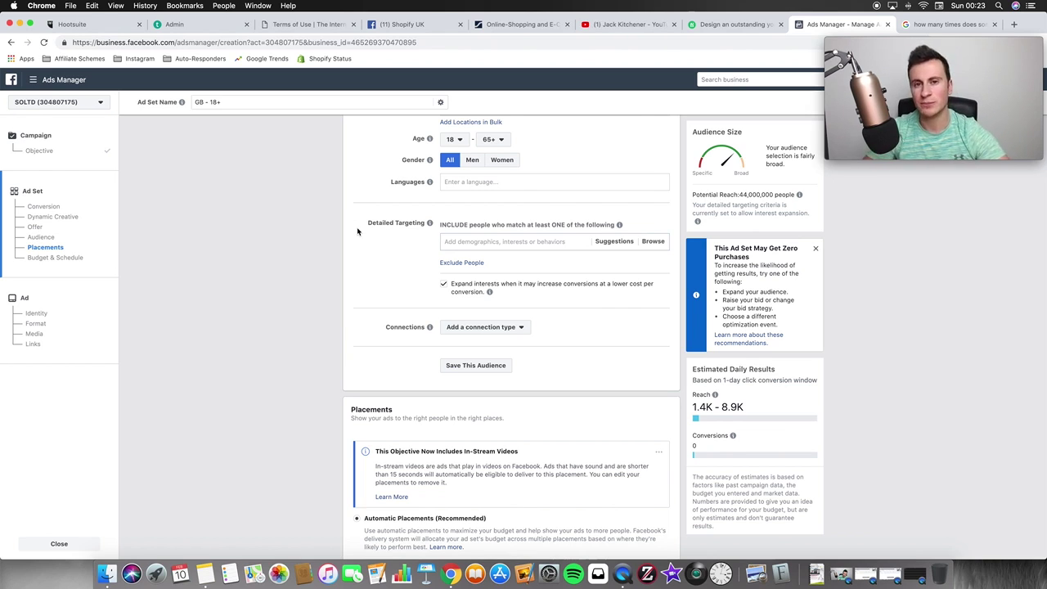
left_click(443, 284)
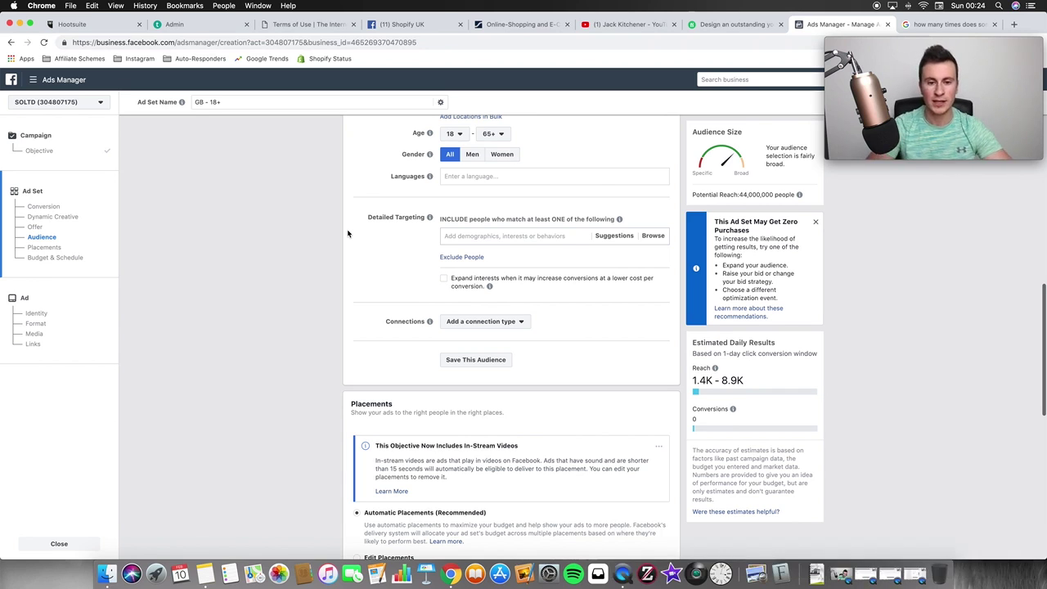
Step: Search the detailed targeting for "countryside dog" and add the interest Countryside Dog Walks
left_click(473, 235)
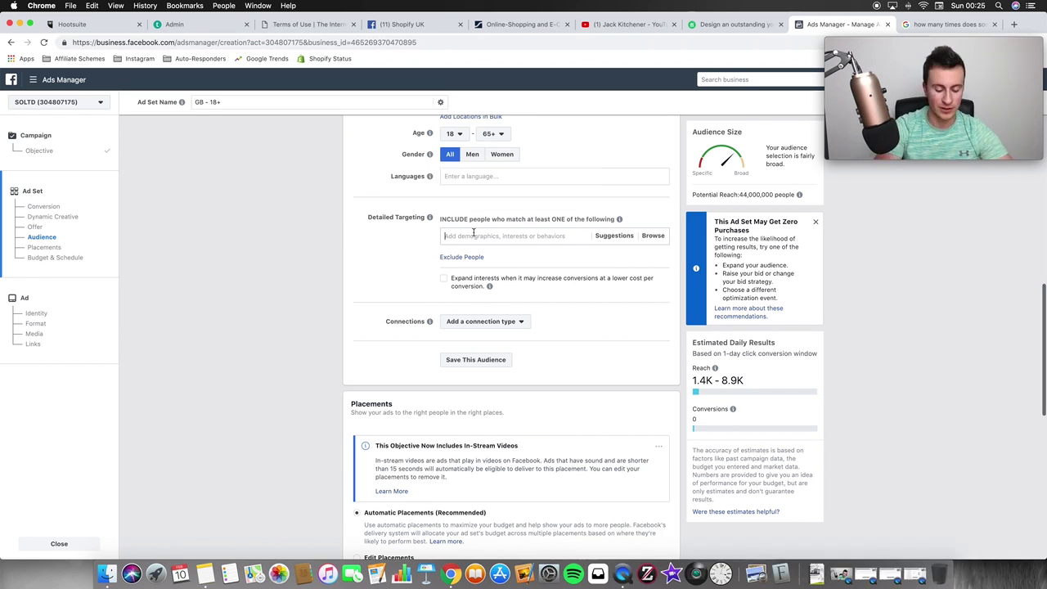
type("countryside dog")
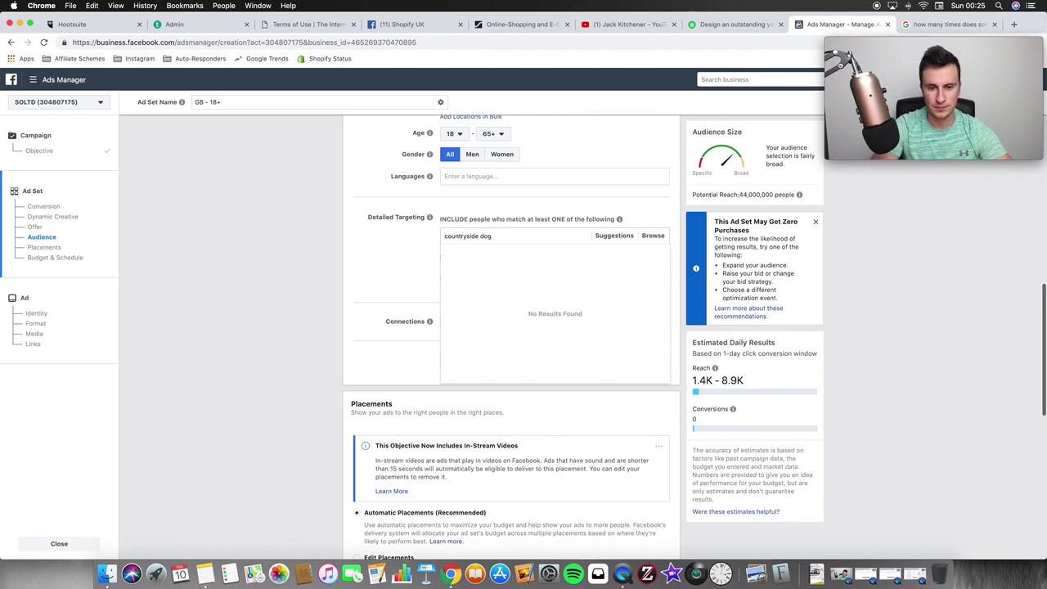
left_click(537, 254)
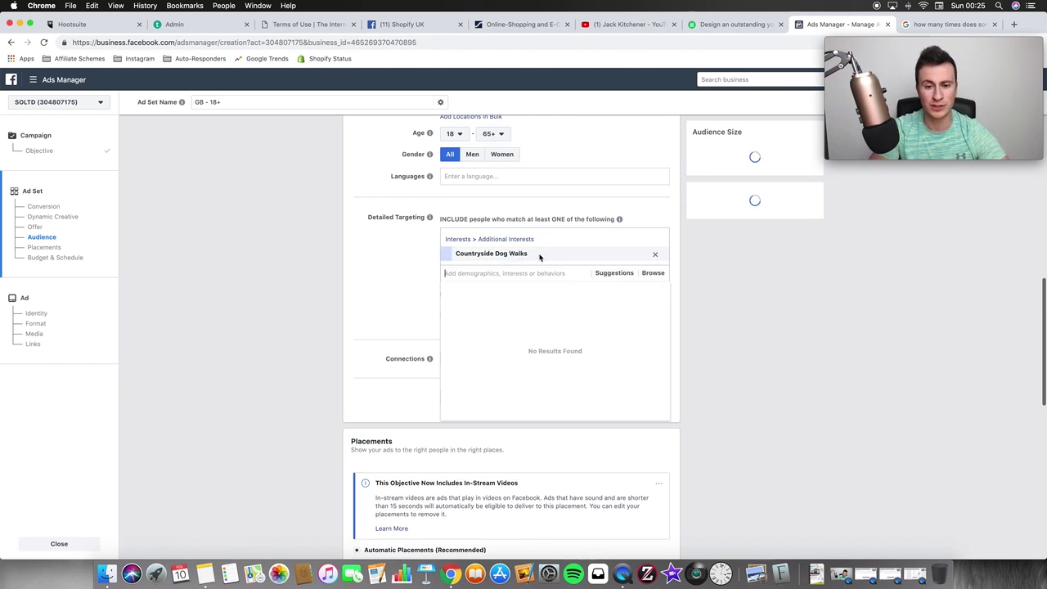
left_click(360, 252)
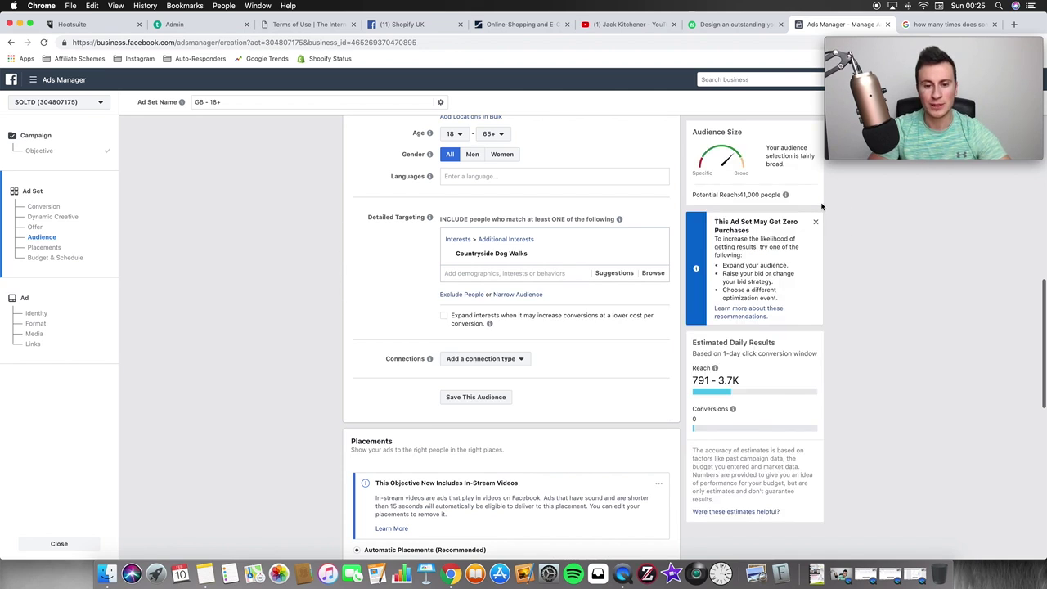
Step: Set the ad set's daily budget to £10.00
scroll(344, 264, "down", 3)
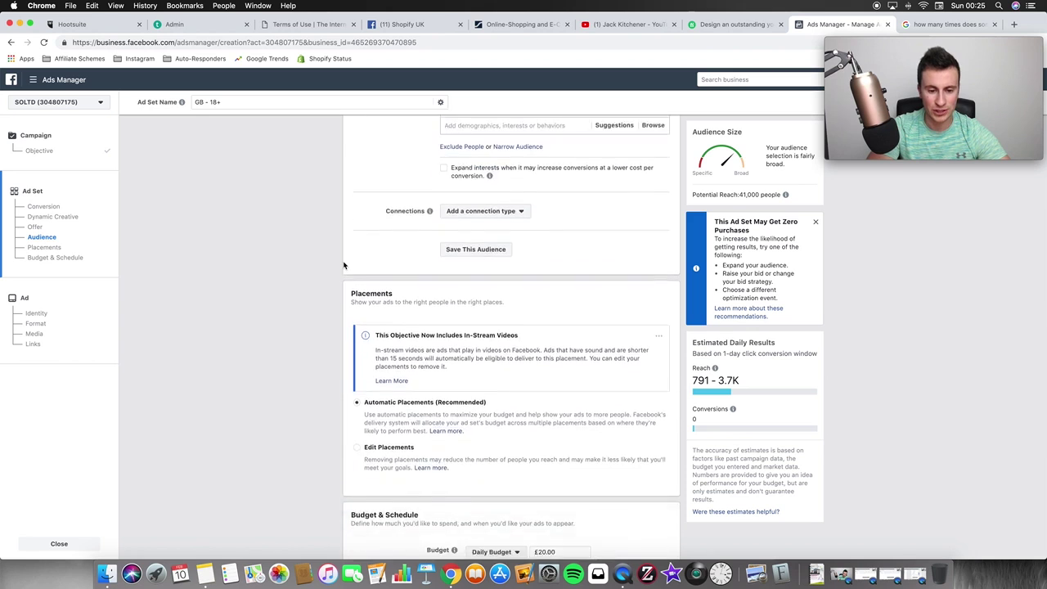
scroll(344, 264, "down", 5)
double_click(571, 358)
type("10")
left_click(899, 274)
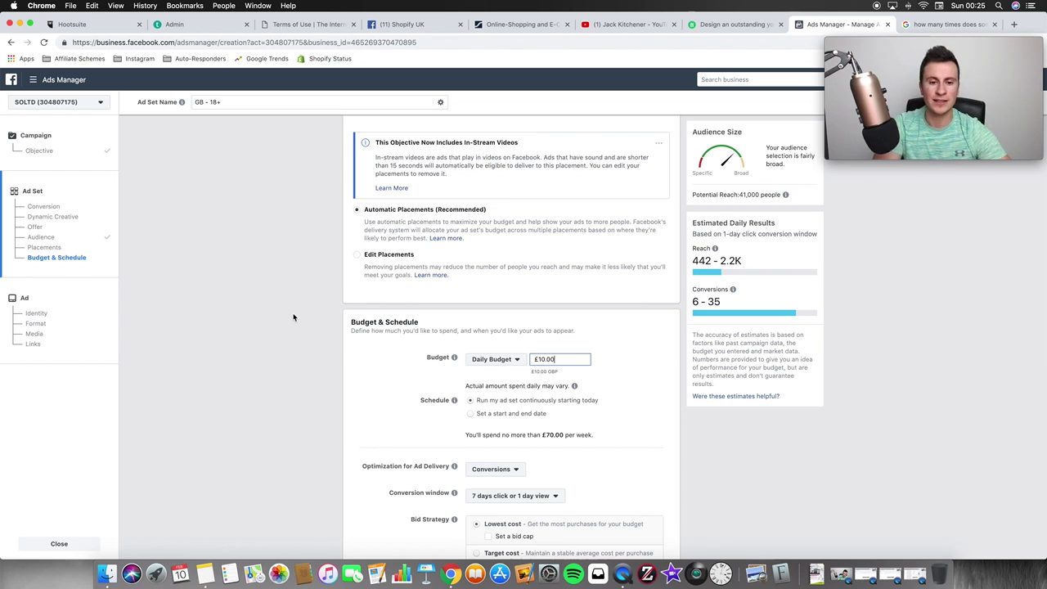
Step: Review the ad set's audience targeting together with its potential reach and estimated daily results
scroll(293, 317, "up", 5)
scroll(293, 318, "up", 3)
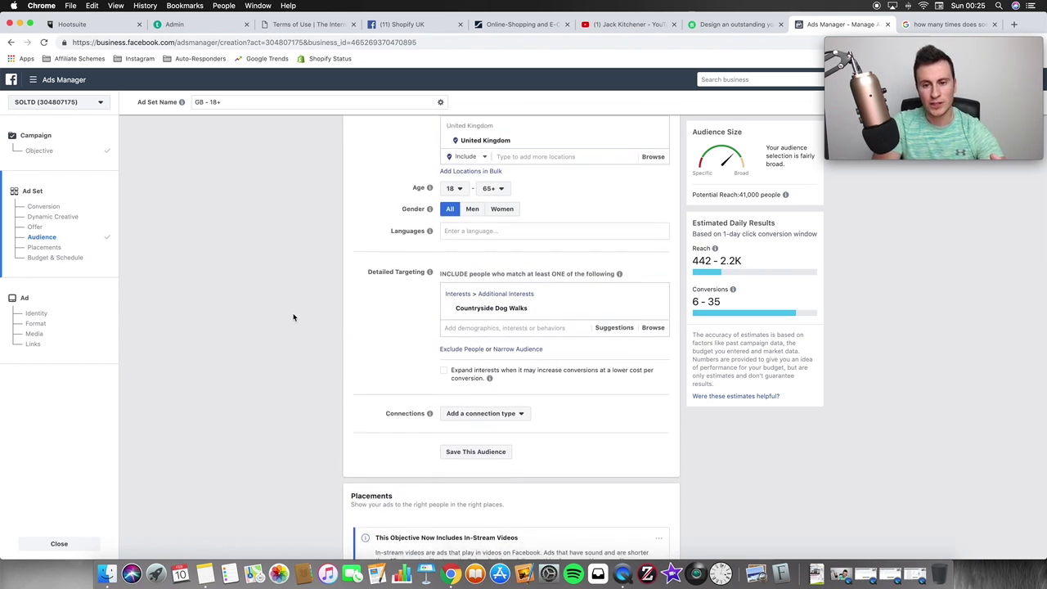
scroll(294, 318, "up", 3)
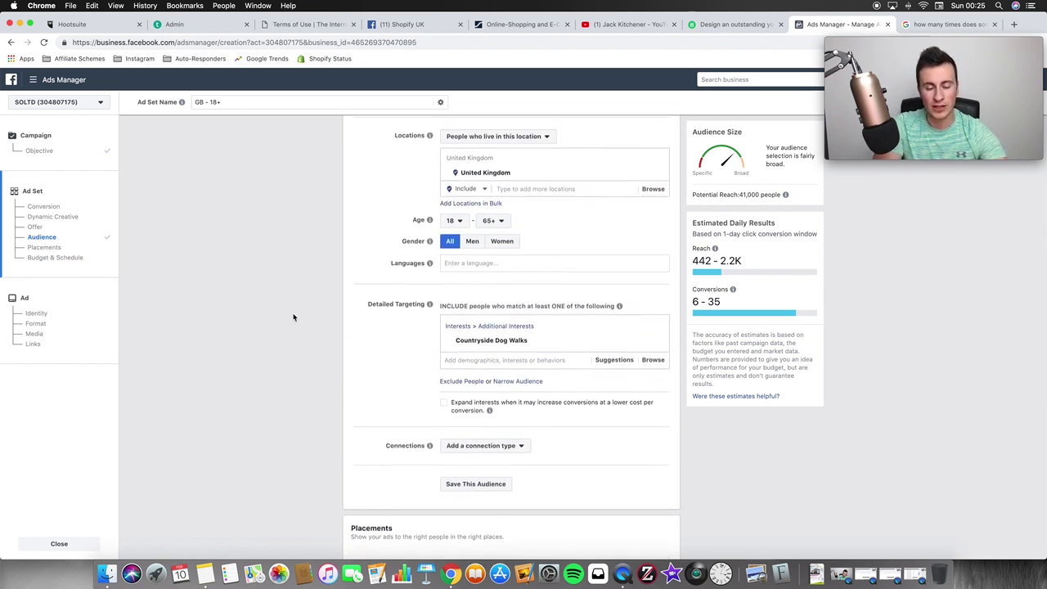
scroll(294, 318, "down", 5)
scroll(294, 318, "up", 1)
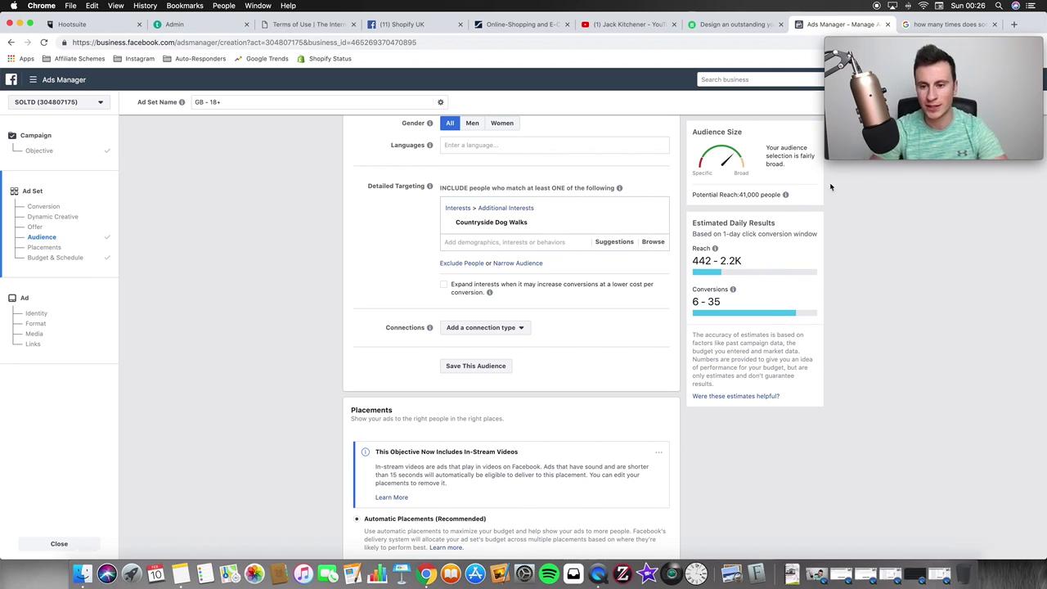
mouse_move(769, 205)
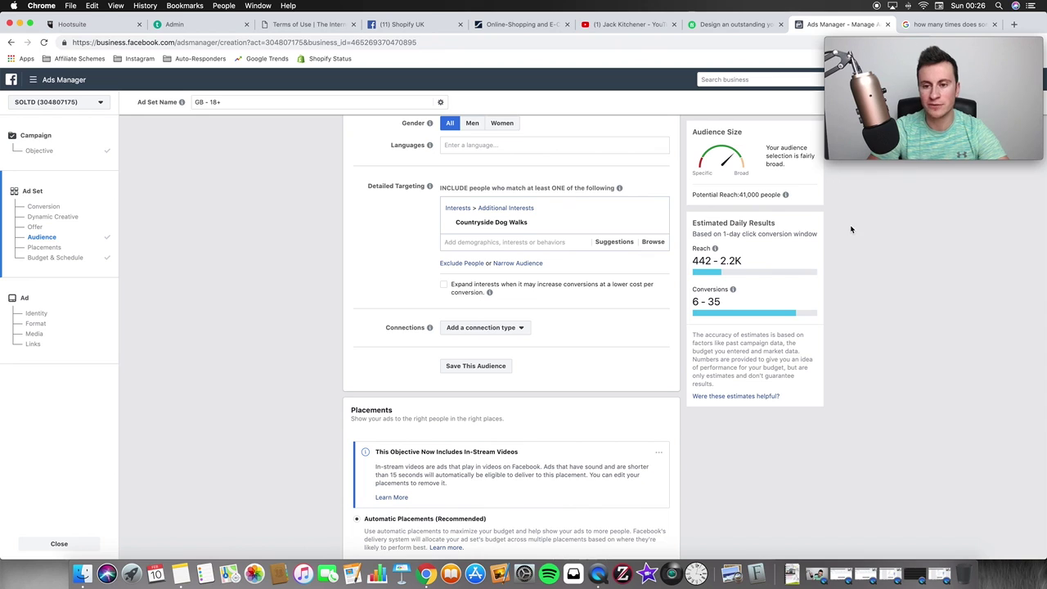
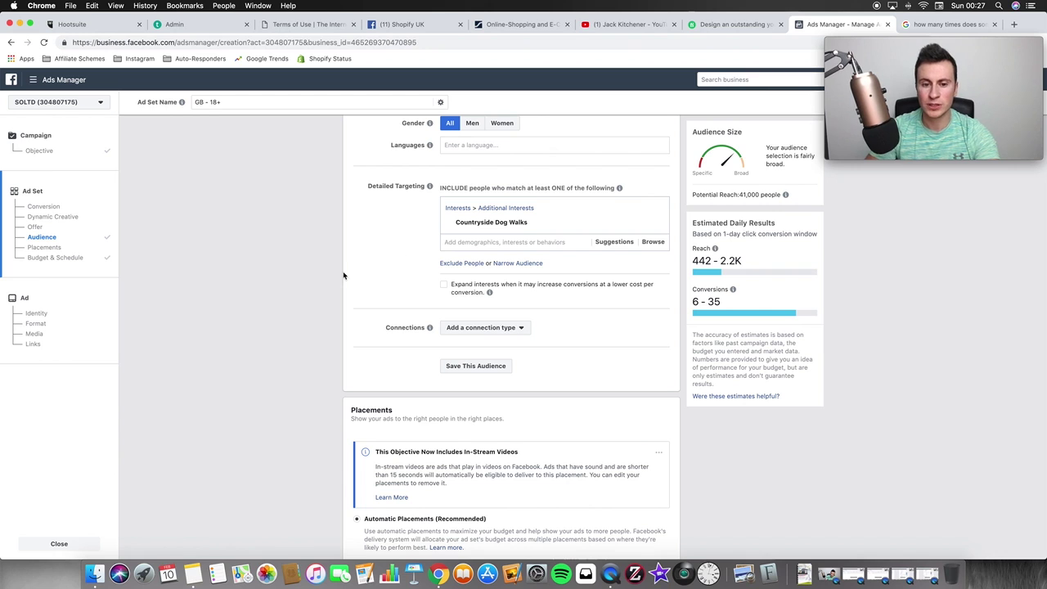
scroll(330, 295, "up", 2)
scroll(331, 294, "down", 3)
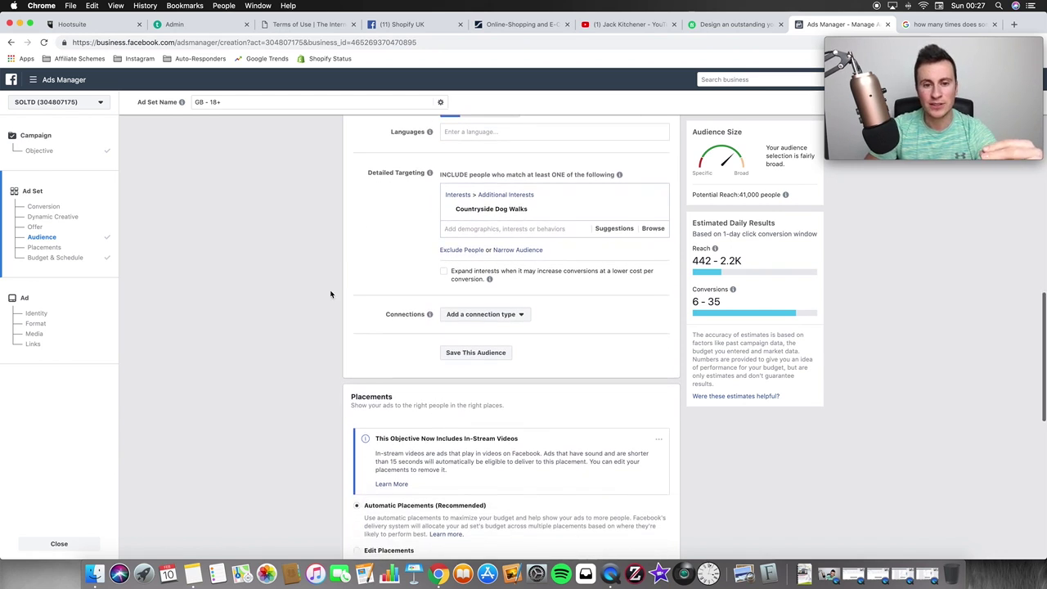
scroll(330, 295, "down", 1)
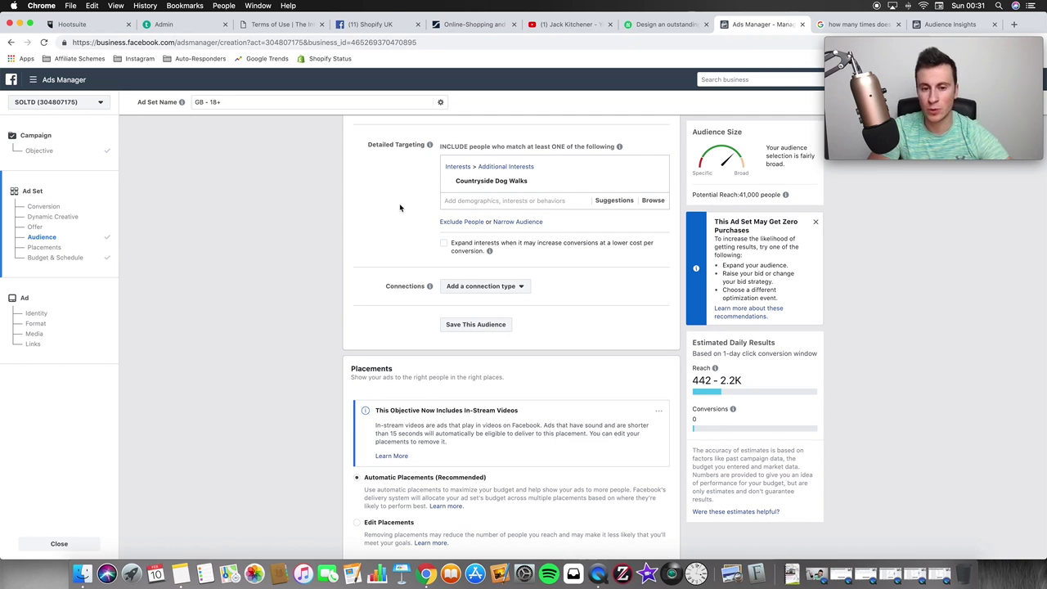
Step: Browse the suggested interests for the detailed targeting and add Dog walking
left_click(626, 201)
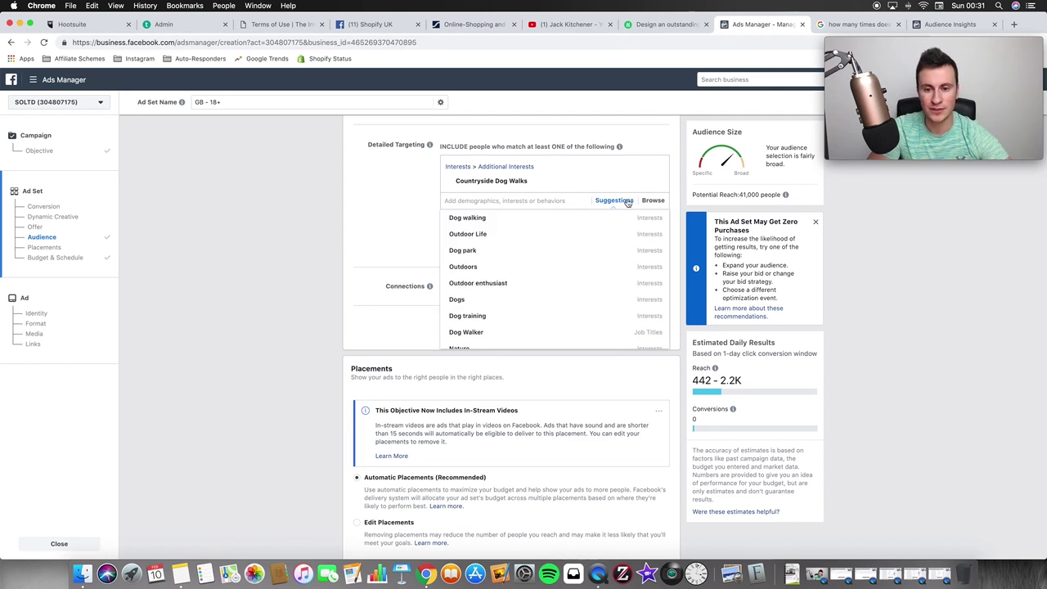
scroll(528, 256, "down", 5)
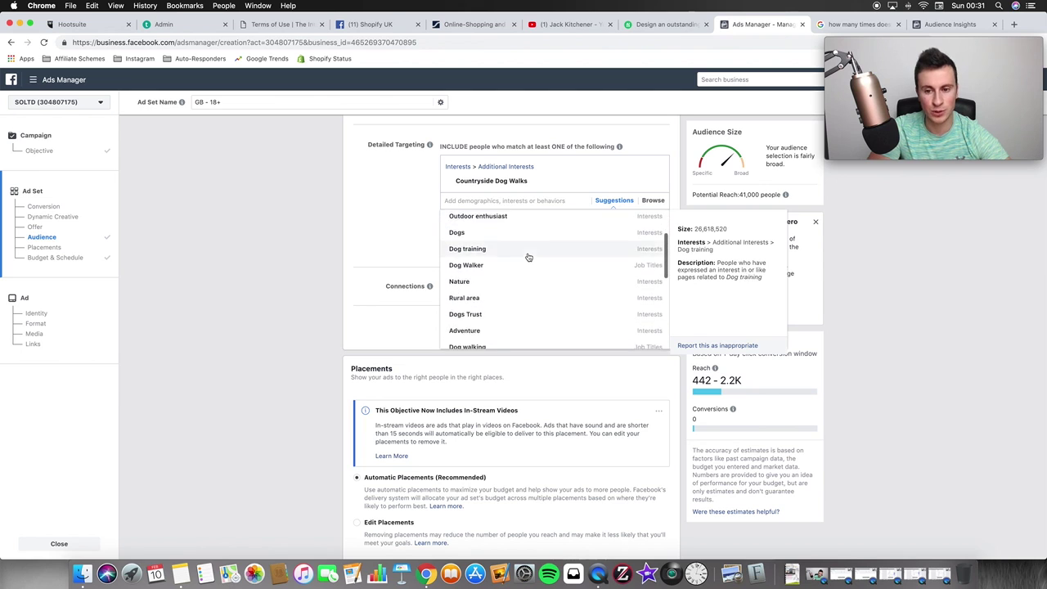
scroll(529, 257, "up", 5)
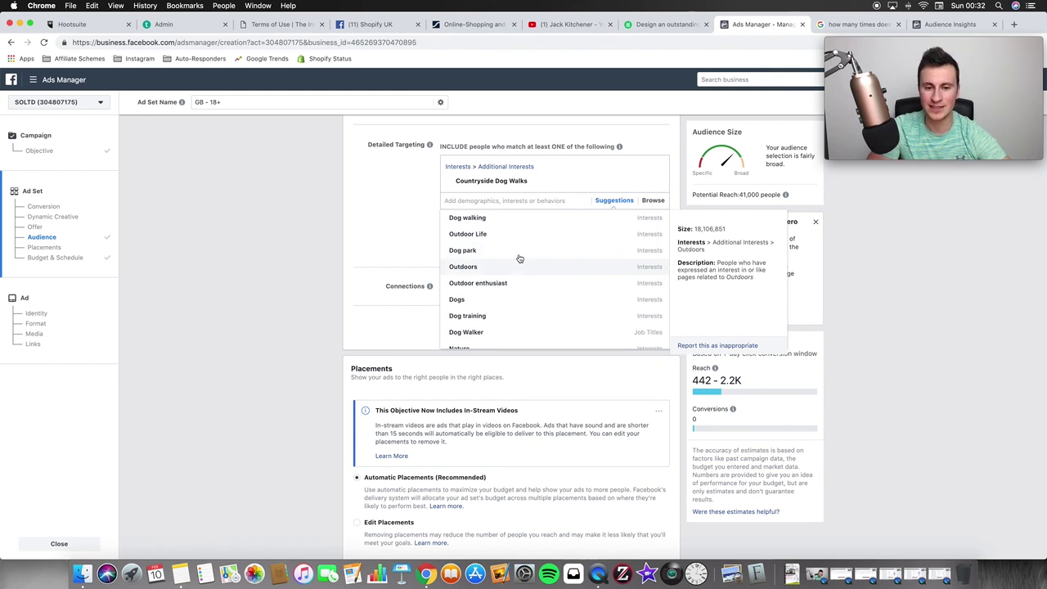
scroll(517, 256, "up", 1)
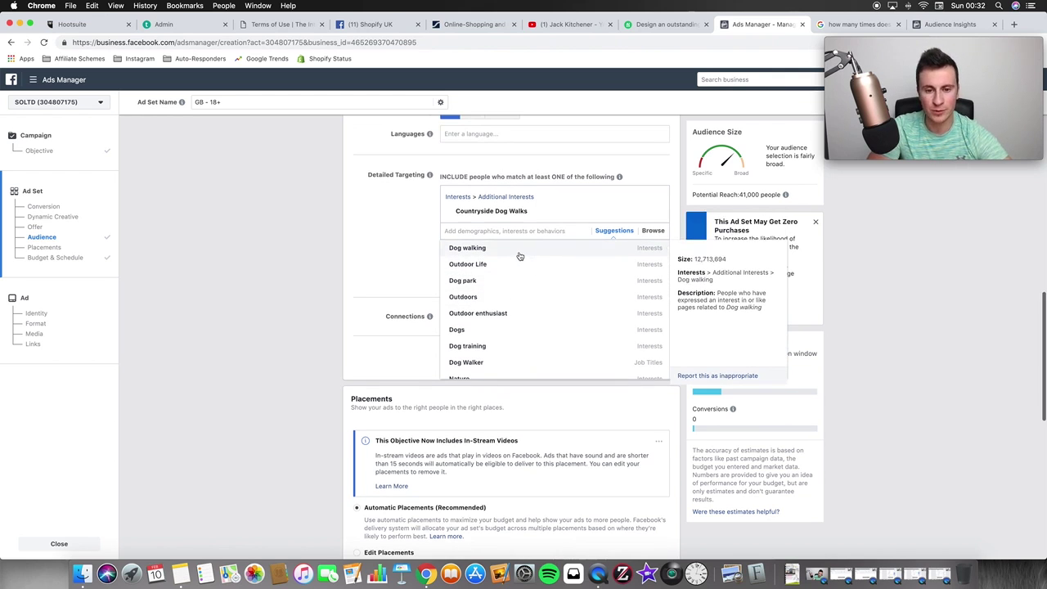
left_click(467, 248)
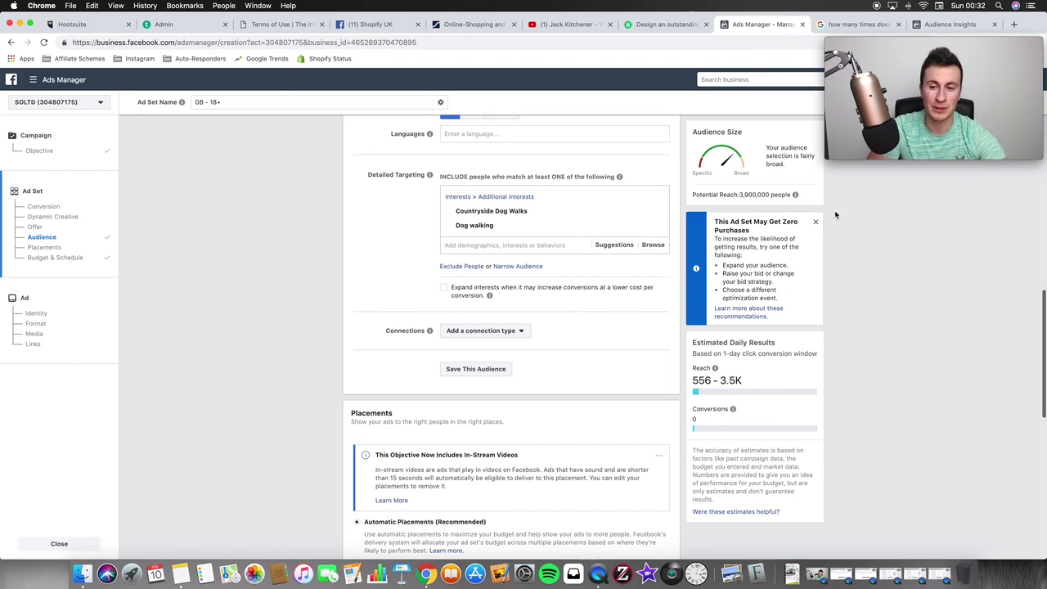
Step: Remove Dog walking from the ad set's detailed targeting and copy the interest name Countryside Dog Walks
mouse_move(657, 232)
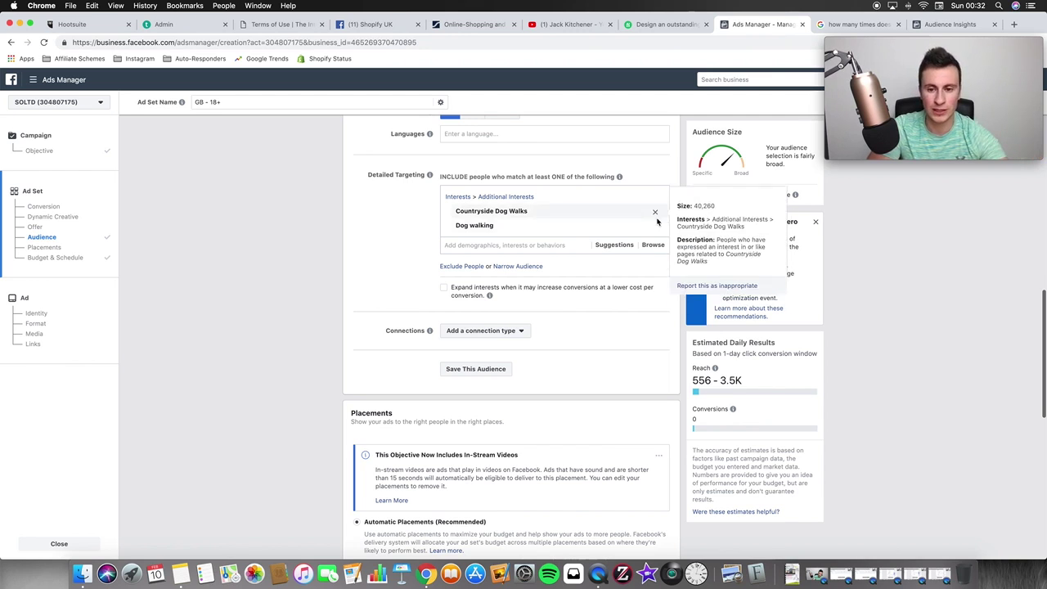
left_click(655, 229)
mouse_move(528, 214)
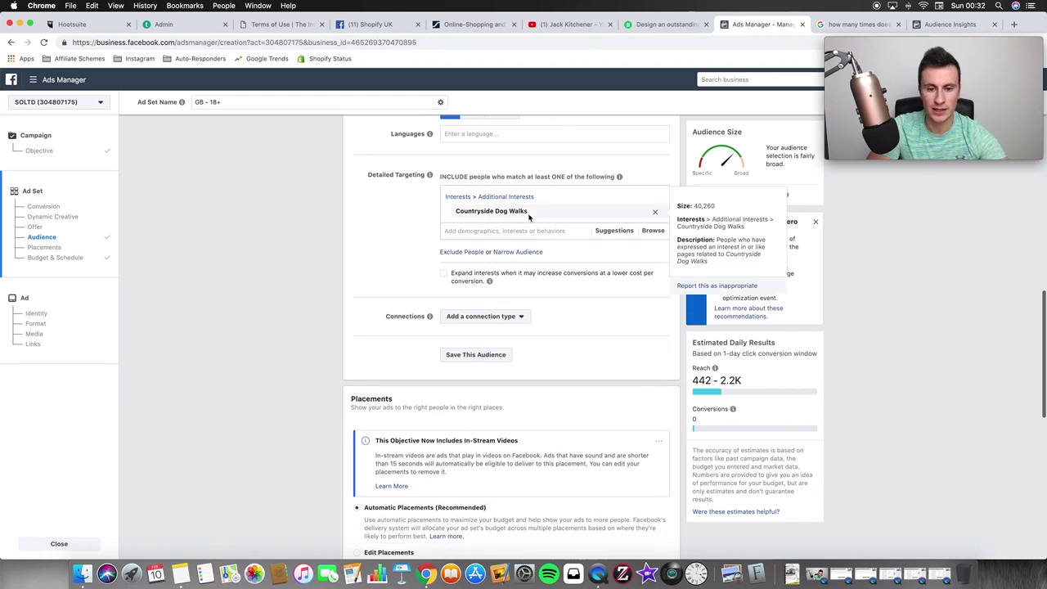
left_click_drag(520, 212, 454, 212)
key("cmd+c")
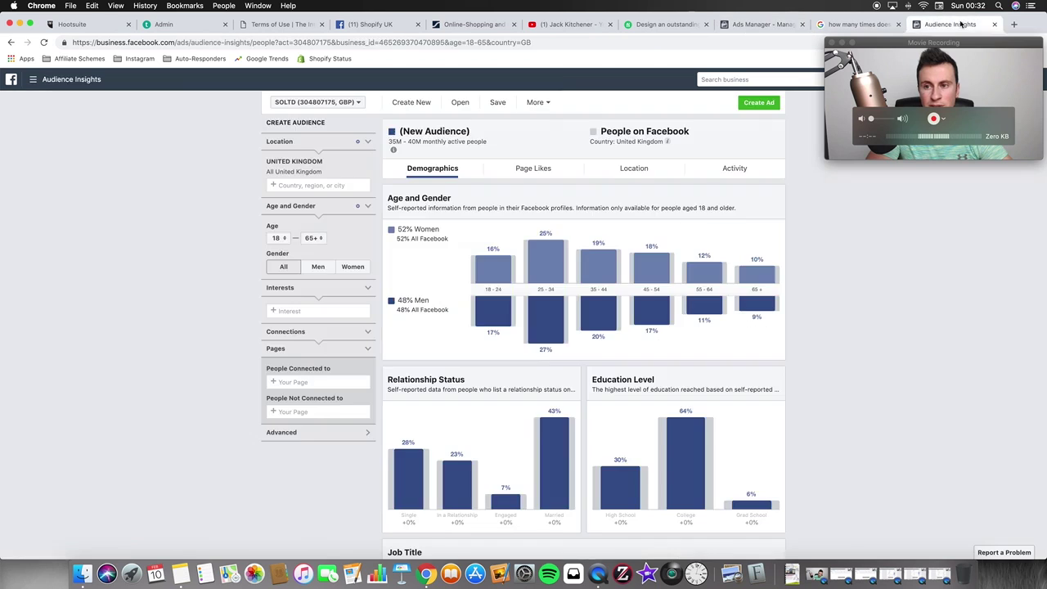
Step: Switch to Audience Insights and add the copied interest Countryside Dog Walks to the United Kingdom audience
left_click(957, 24)
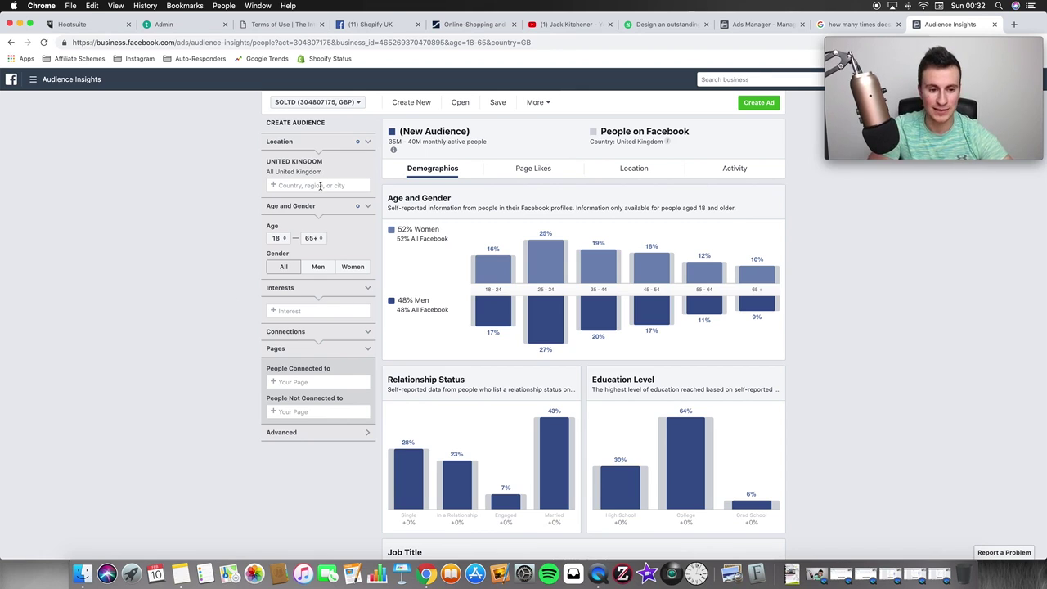
left_click(311, 311)
key("cmd+v")
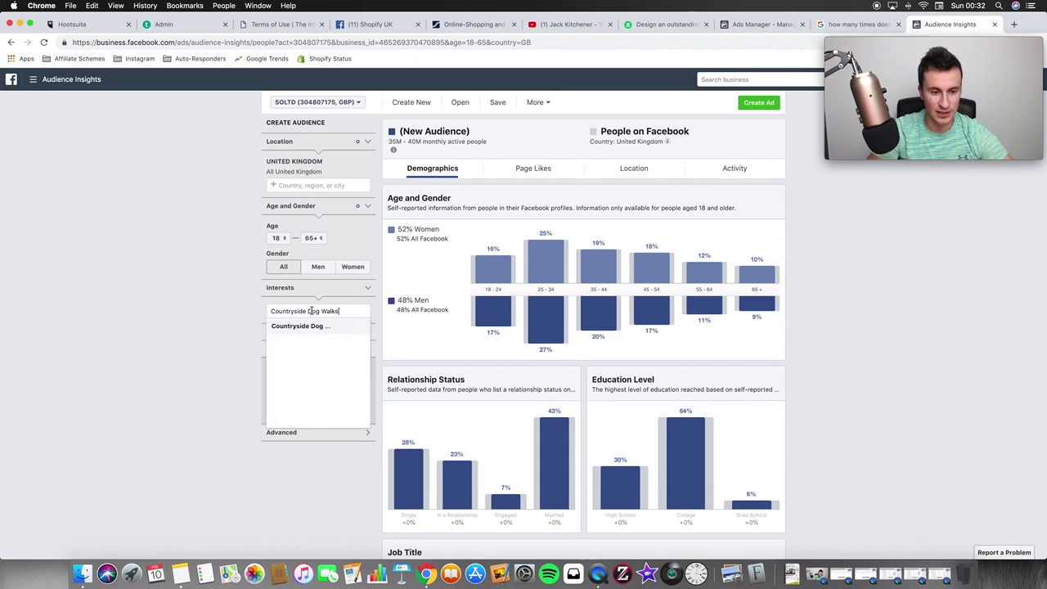
key("Return")
left_click(166, 291)
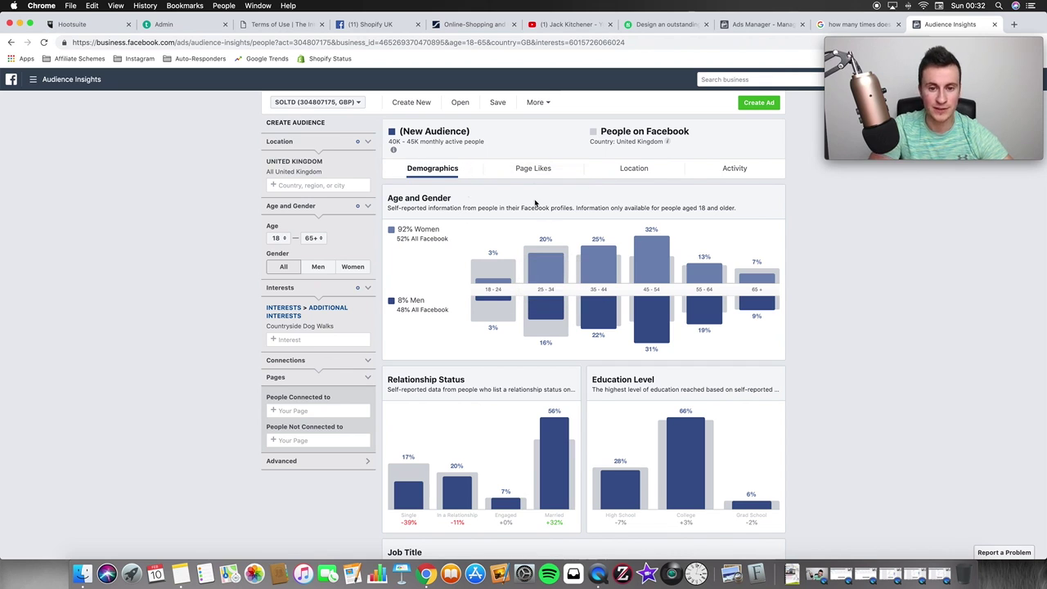
Step: Examine the Countryside Dog Walks audience's Page Likes, covering its top categories and the pages ranked by relevance
left_click(532, 169)
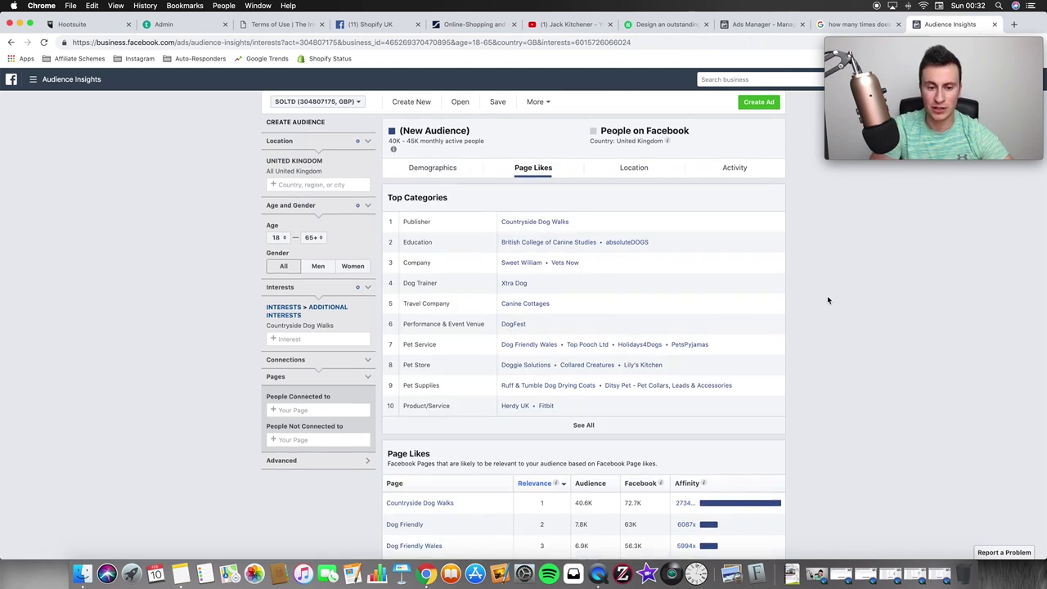
scroll(827, 295, "down", 2)
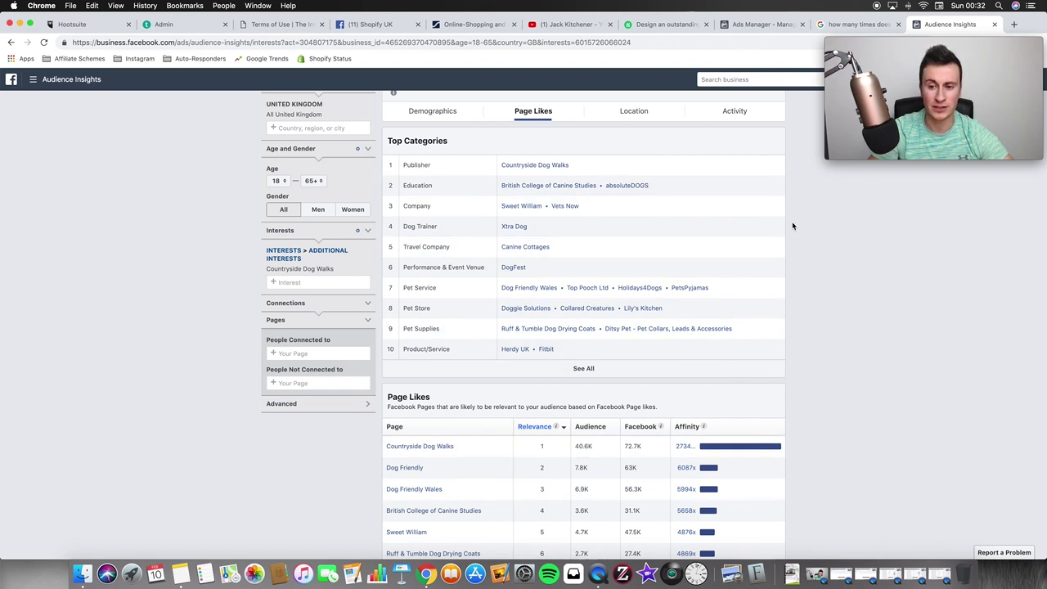
scroll(793, 227, "up", 2)
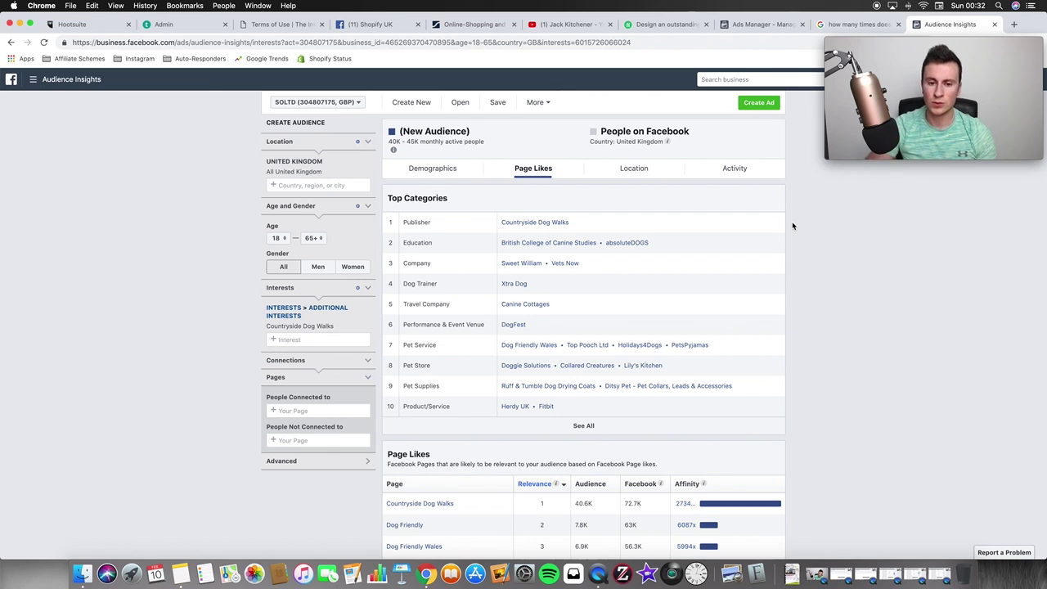
scroll(792, 227, "down", 1)
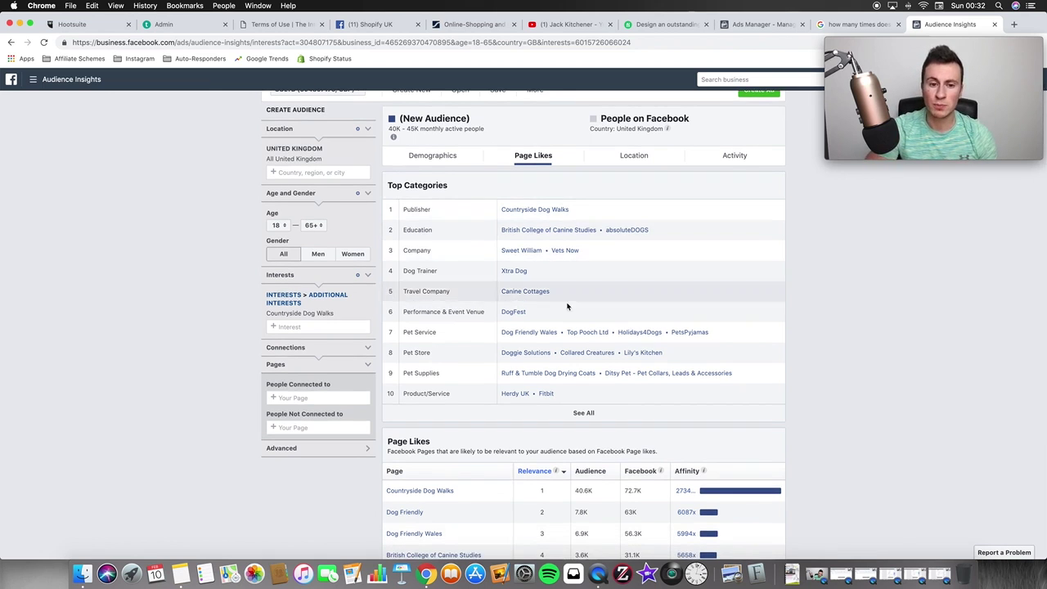
scroll(544, 371, "down", 2)
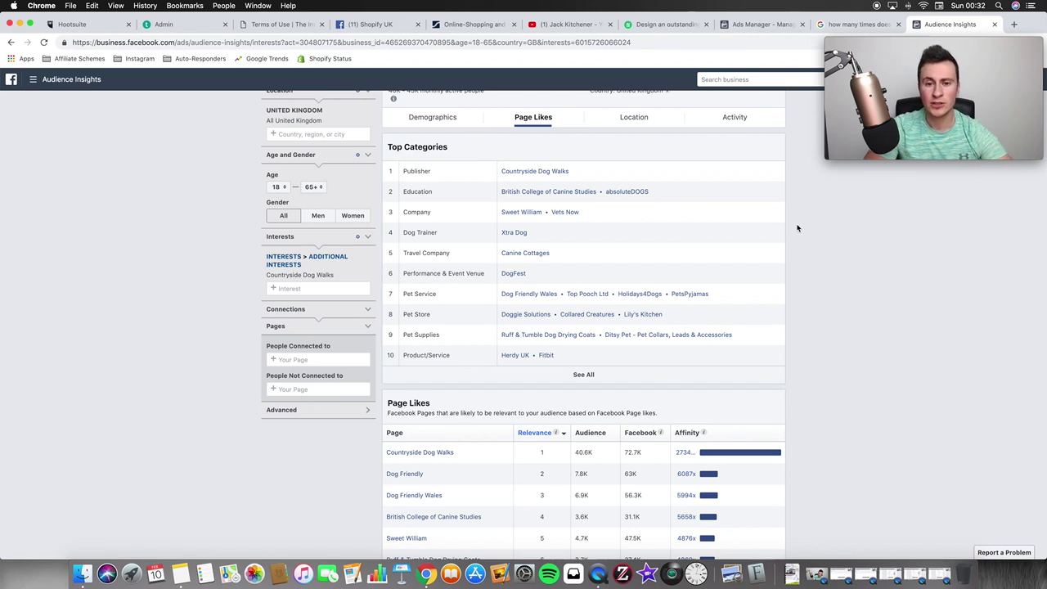
scroll(798, 228, "down", 1)
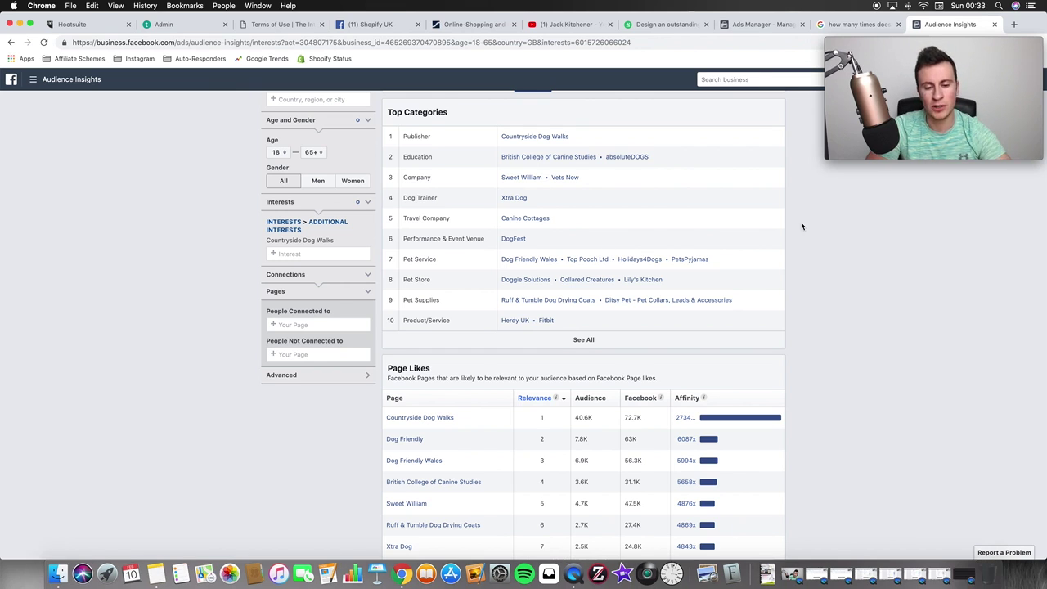
scroll(801, 224, "down", 1)
scroll(801, 226, "down", 1)
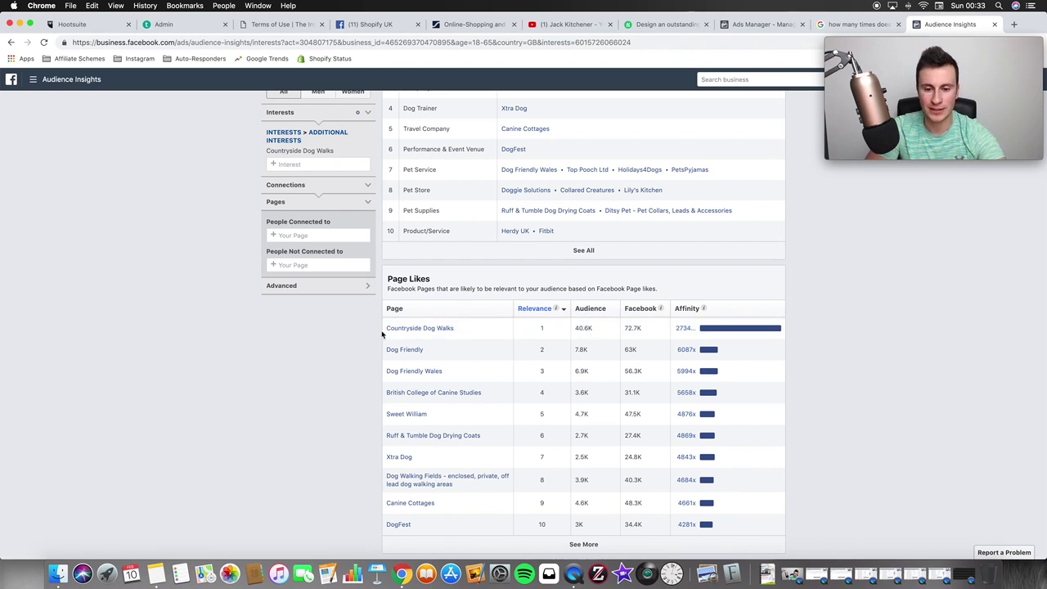
Step: Copy the page name Dog Friendly from the Page Likes list and add that interest to the detailed targeting in Ads Manager
left_click_drag(432, 351, 384, 355)
key("super+c")
left_click(352, 346)
left_click(761, 27)
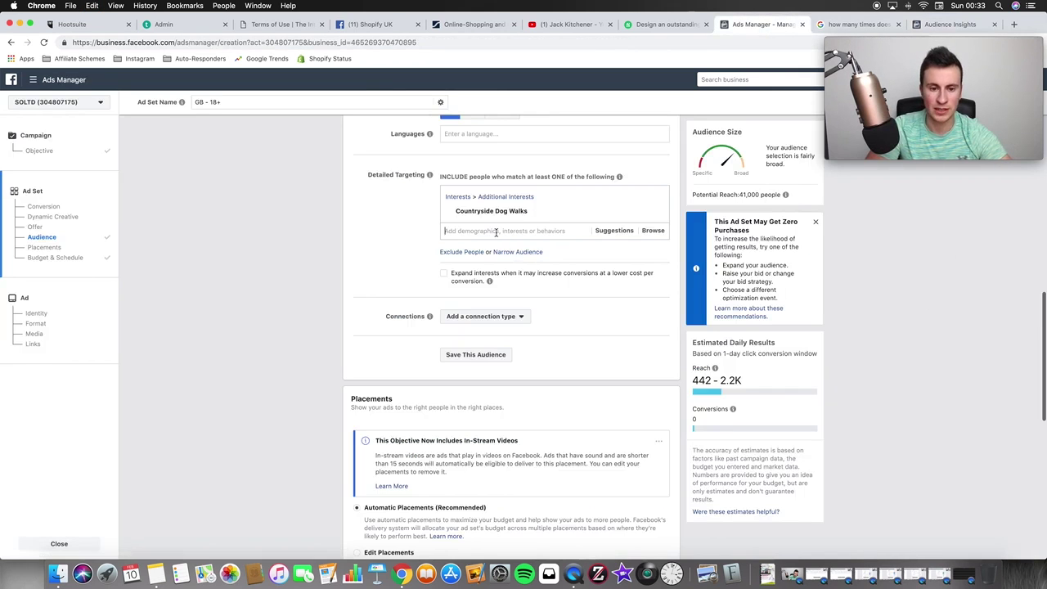
key("super+v")
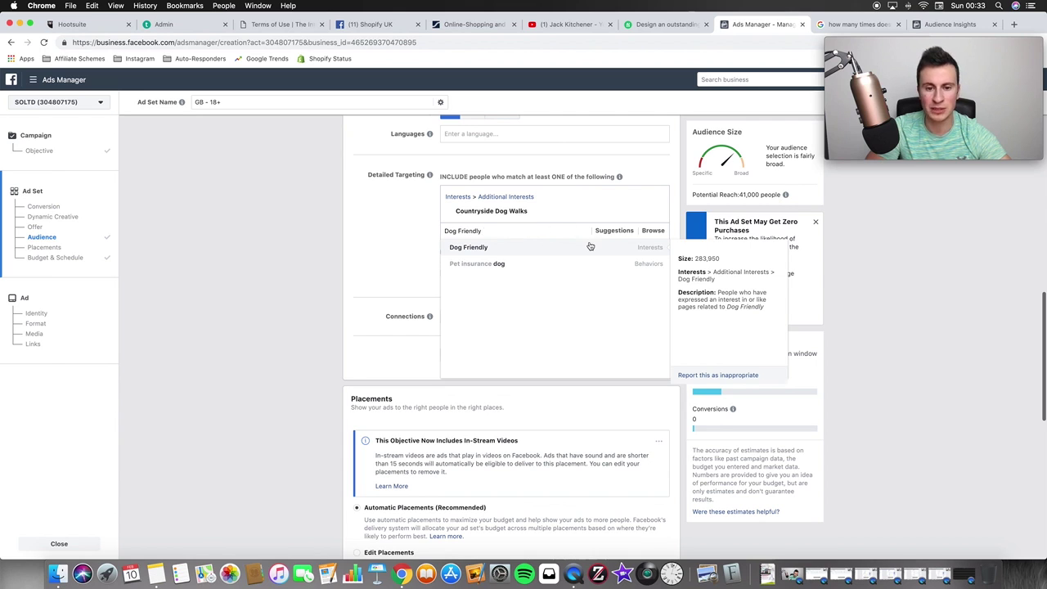
triple_click(558, 231)
key("BackSpace")
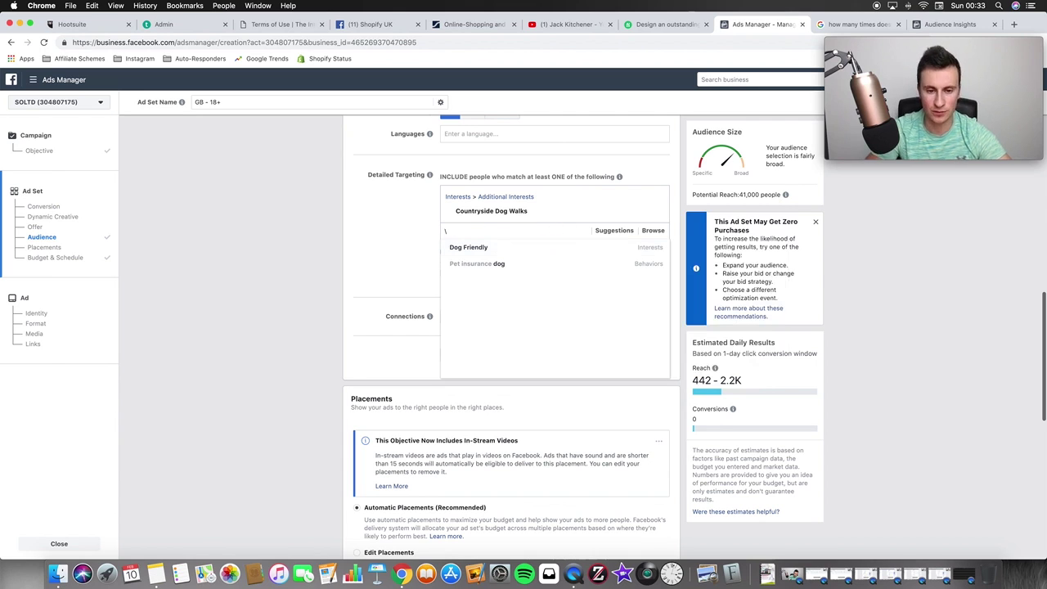
type("Dog Friendly")
key("Return")
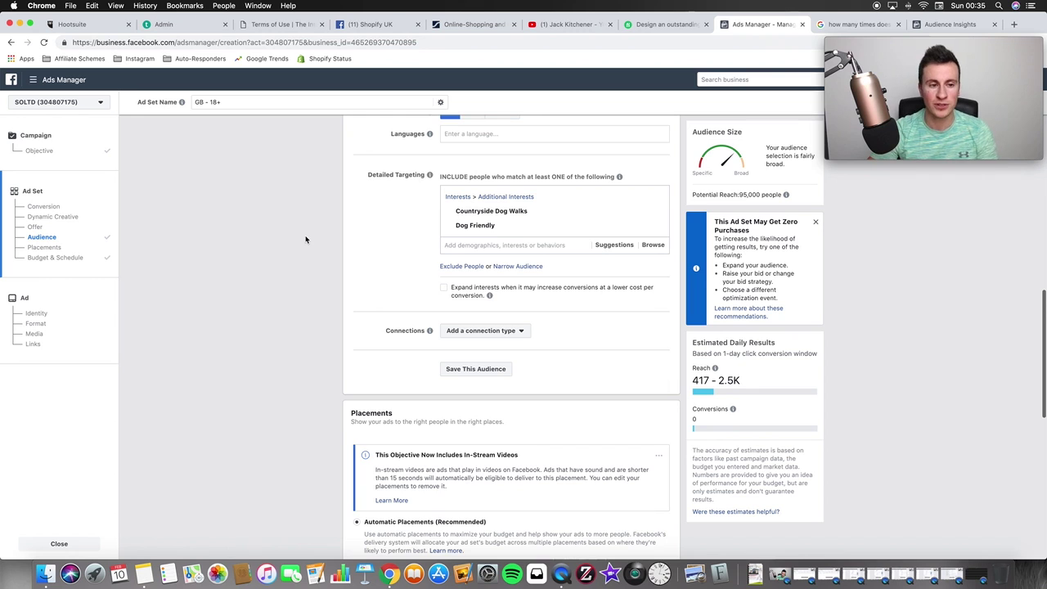
Step: Switch the ad set from automatic to edited placements and limit the Facebook platform to Feeds only
scroll(306, 239, "down", 5)
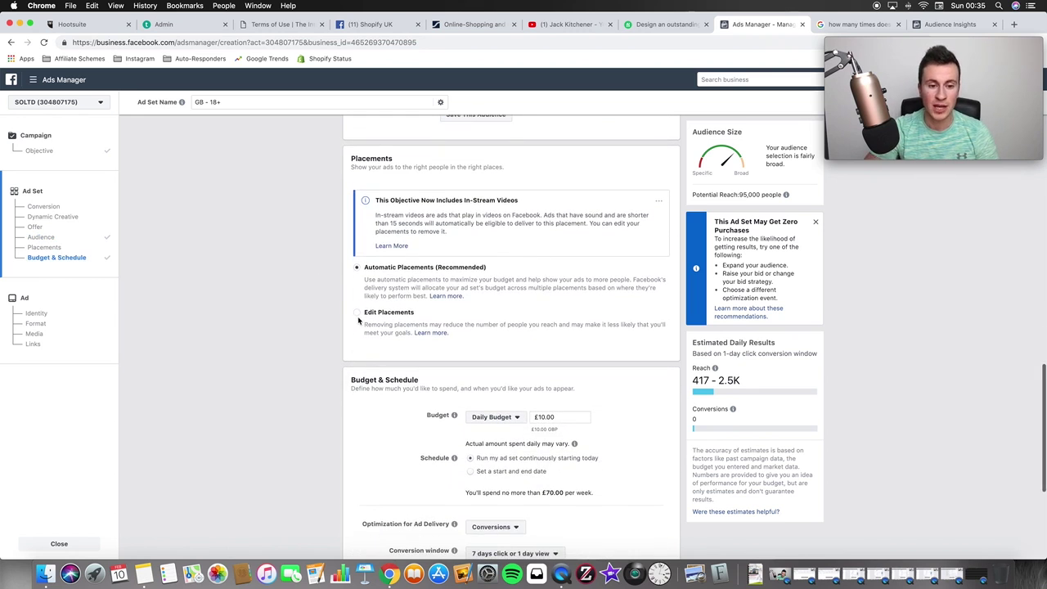
left_click(358, 317)
scroll(330, 334, "down", 2)
scroll(329, 333, "down", 2)
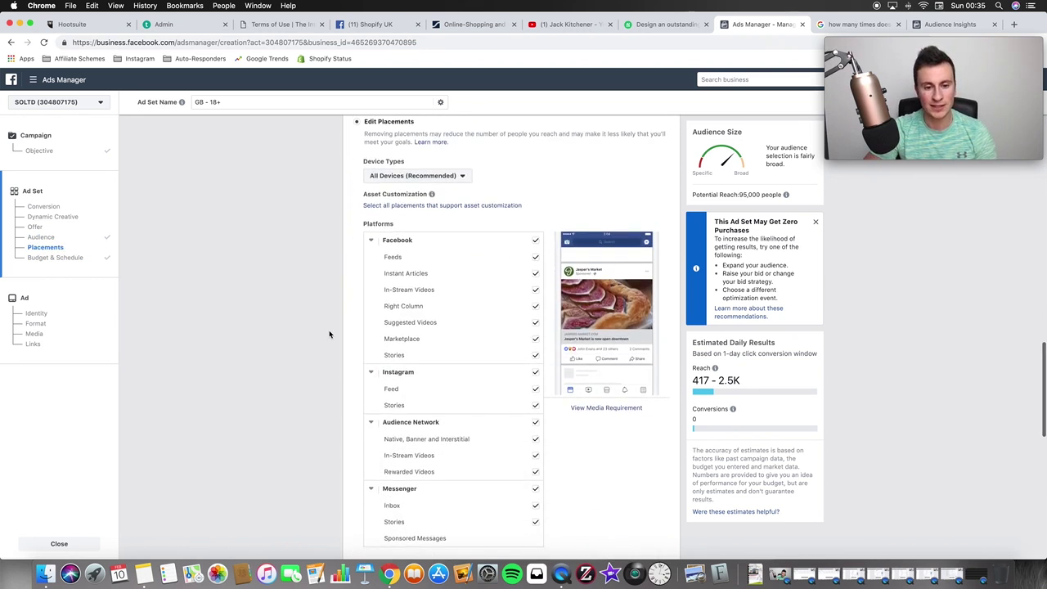
left_click(536, 242)
scroll(549, 284, "down", 1)
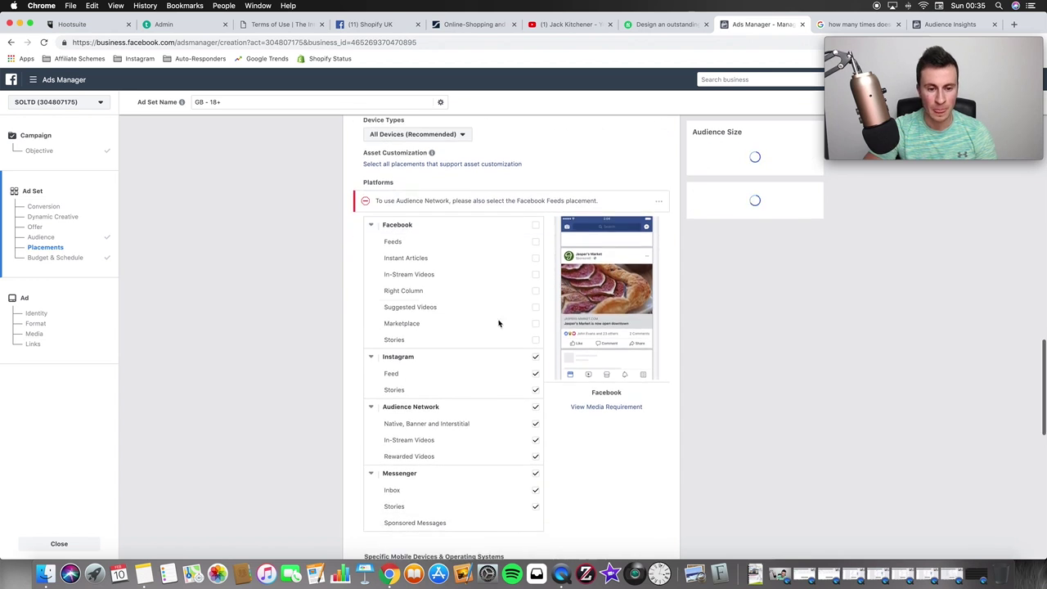
left_click(535, 244)
scroll(556, 284, "down", 1)
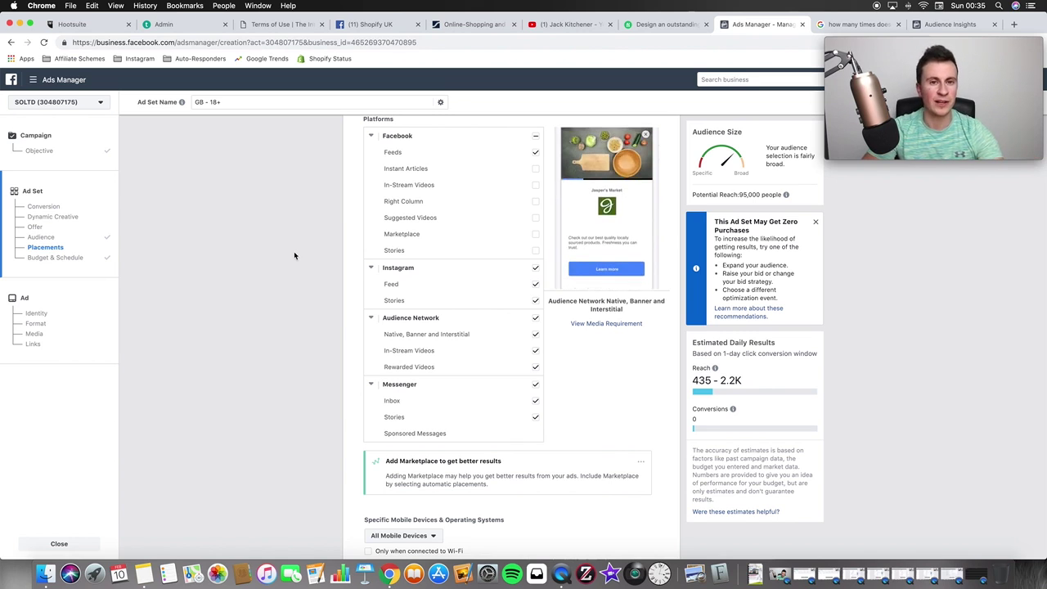
Step: Exclude all Instagram, Audience Network and Messenger placements from the ad set
left_click(536, 268)
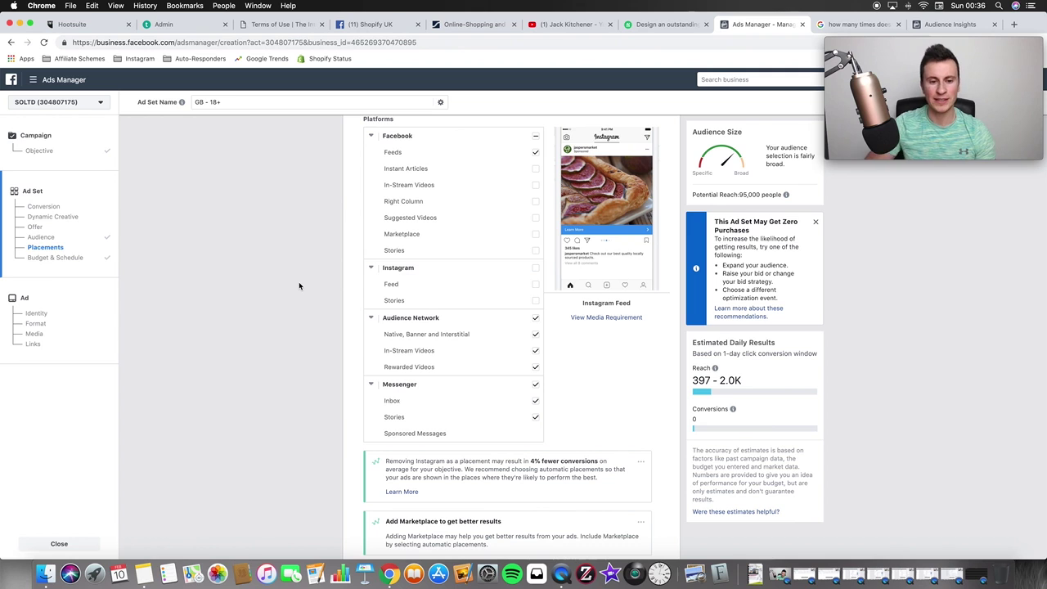
left_click(536, 319)
left_click(536, 385)
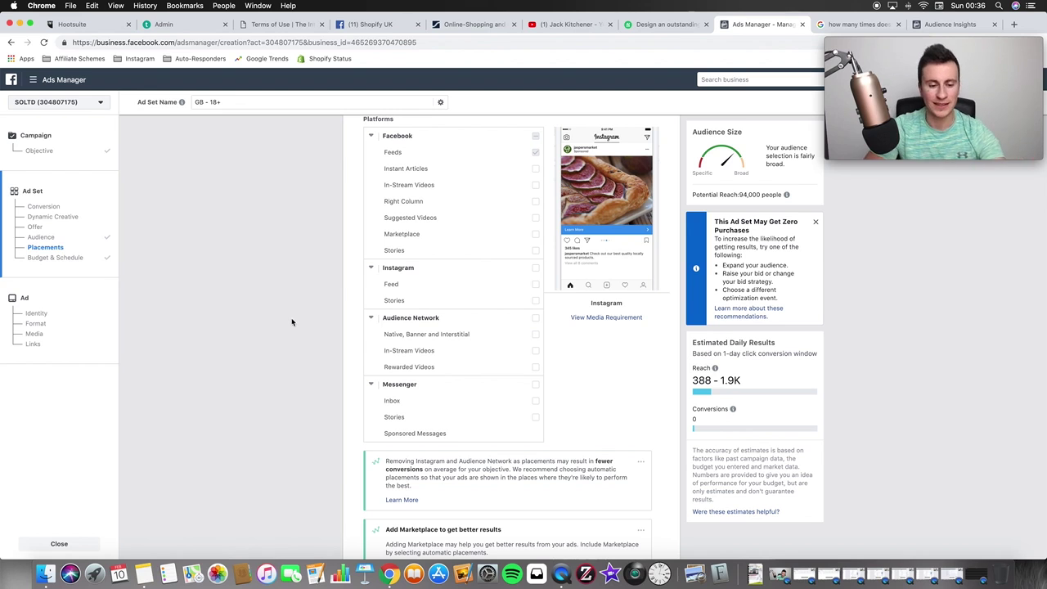
Step: Review the ad set's mobile device options and its budget, schedule, conversion window and bid strategy settings
scroll(291, 319, "down", 5)
scroll(319, 216, "down", 3)
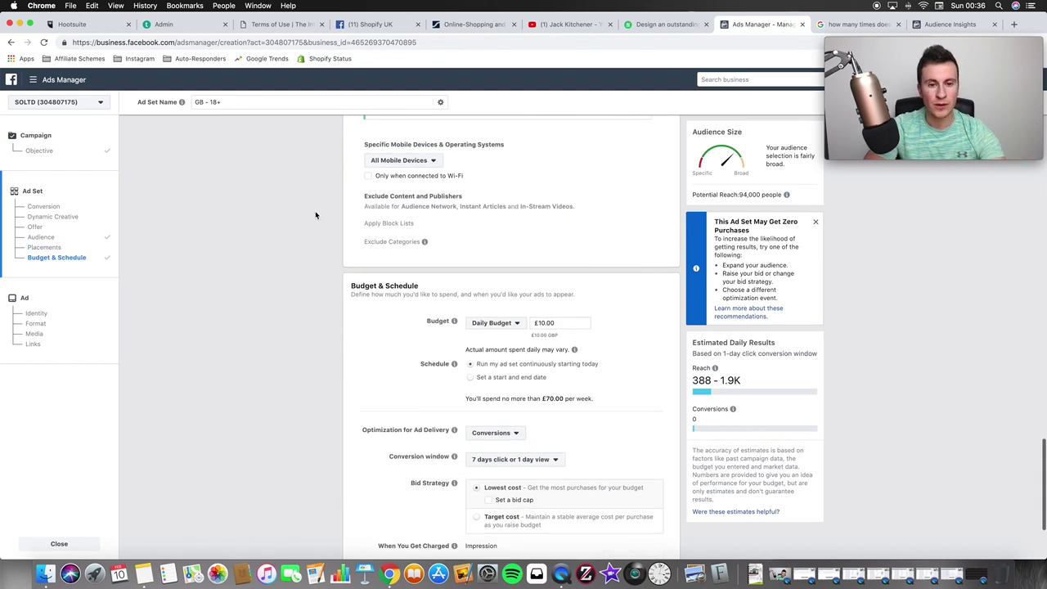
scroll(318, 198, "up", 2)
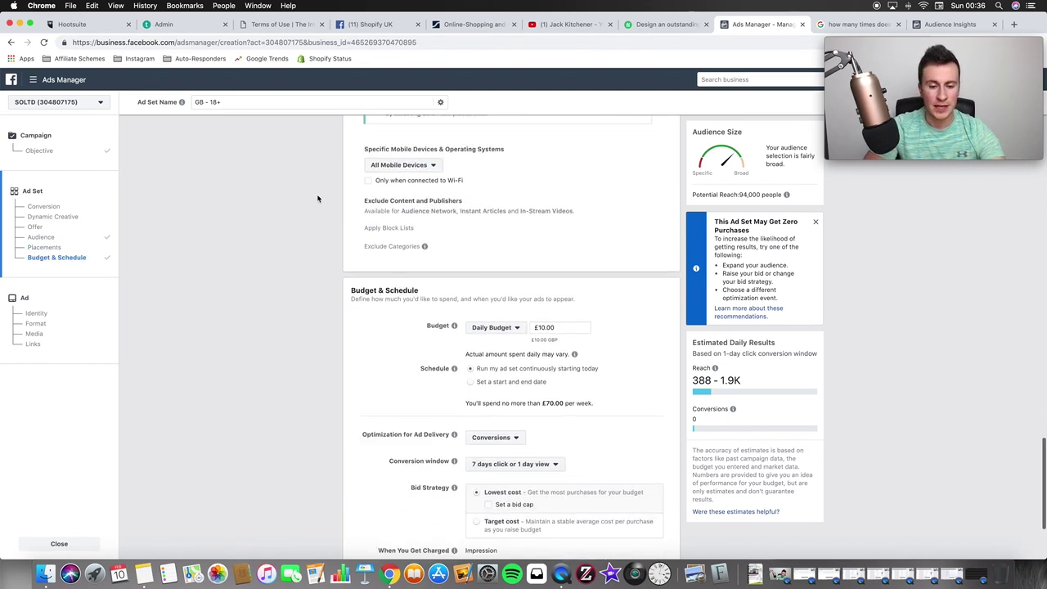
scroll(318, 199, "down", 3)
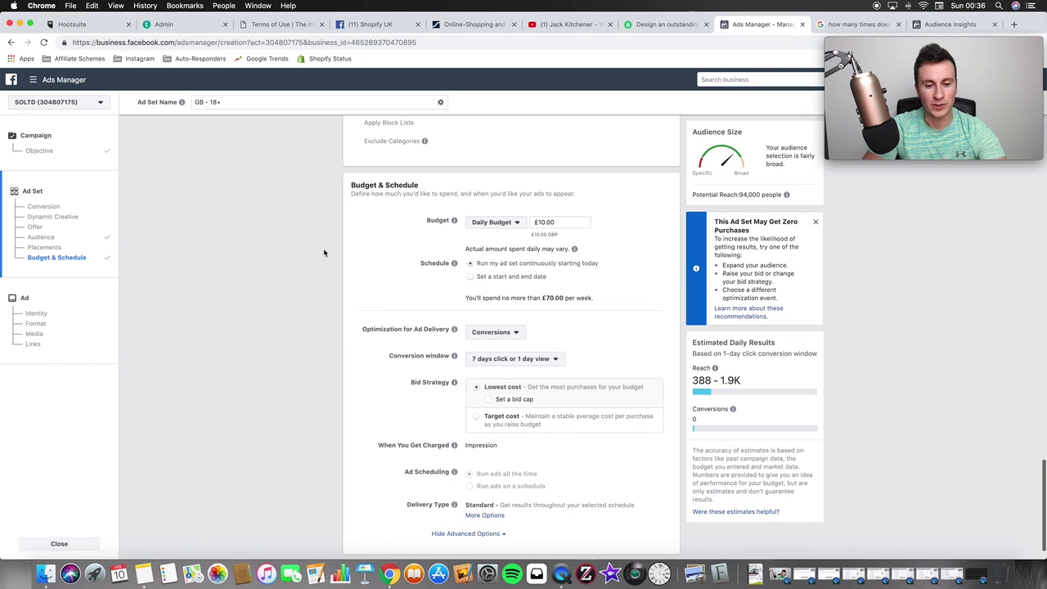
scroll(323, 261, "down", 1)
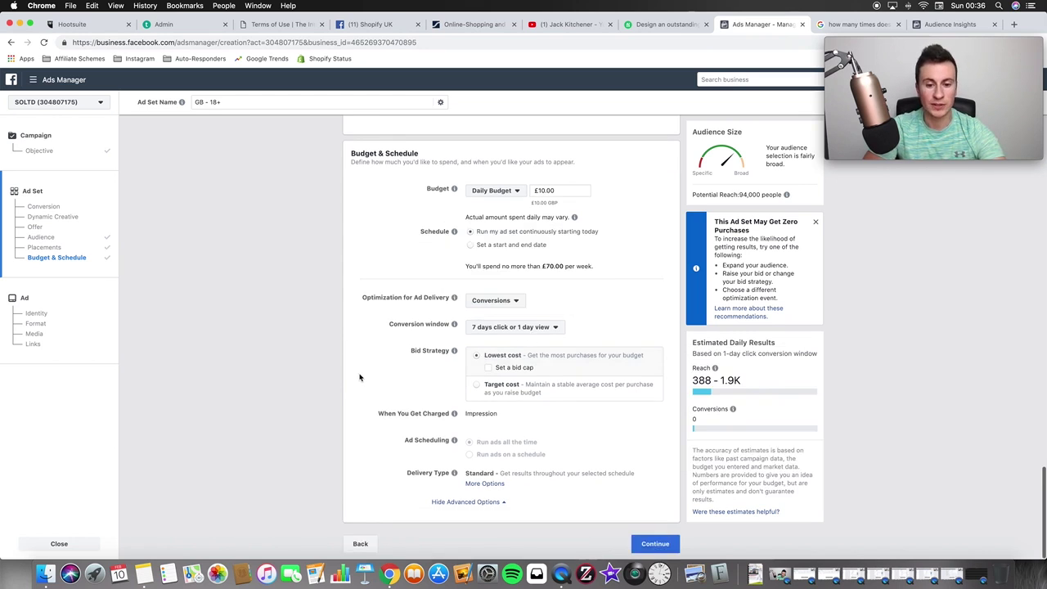
scroll(360, 377, "down", 1)
scroll(359, 377, "up", 10)
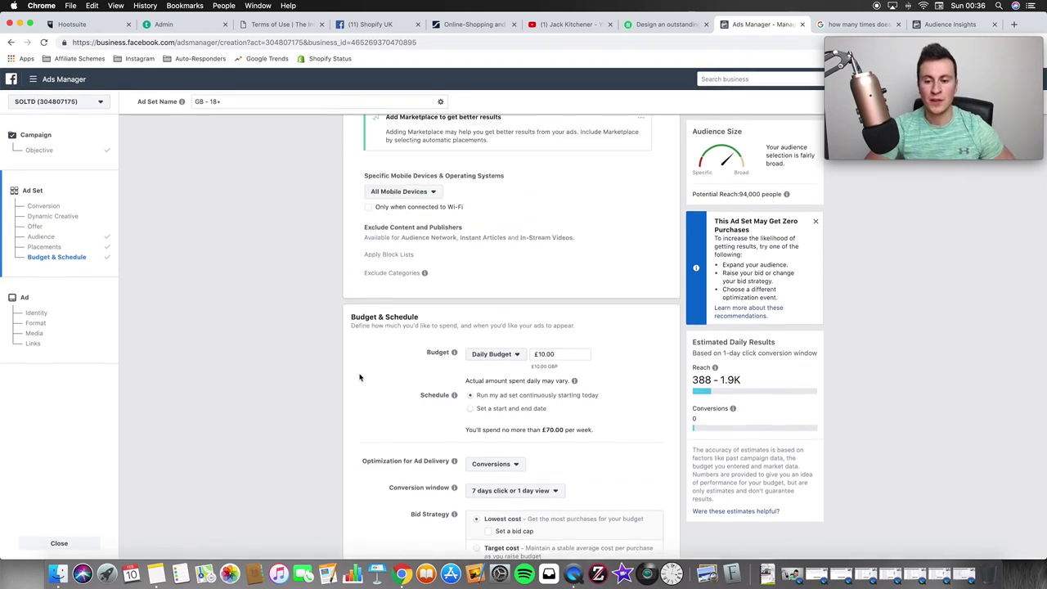
scroll(359, 377, "down", 3)
Step: Rename the ad set as "UK - 18+ - M+F - 41k"
scroll(341, 369, "up", 15)
left_click_drag(457, 152, 377, 142)
type("U")
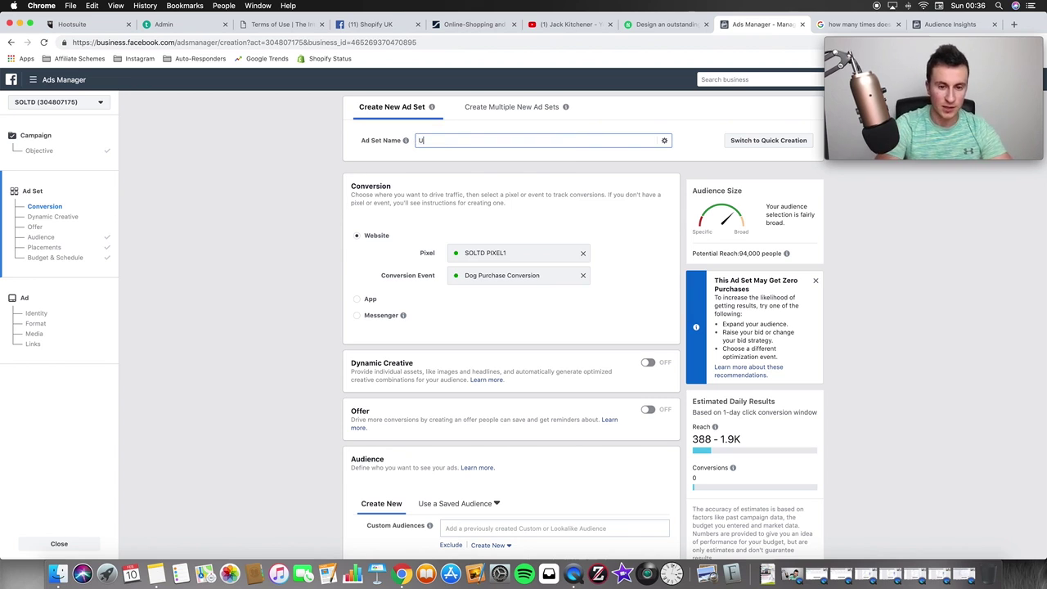
type("K - 1")
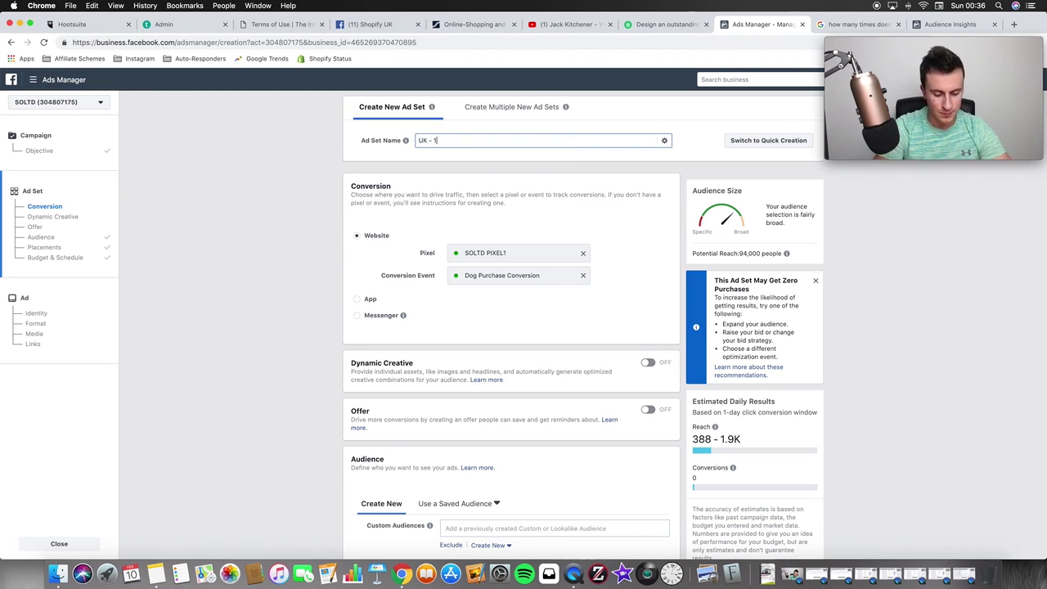
type("8+ ")
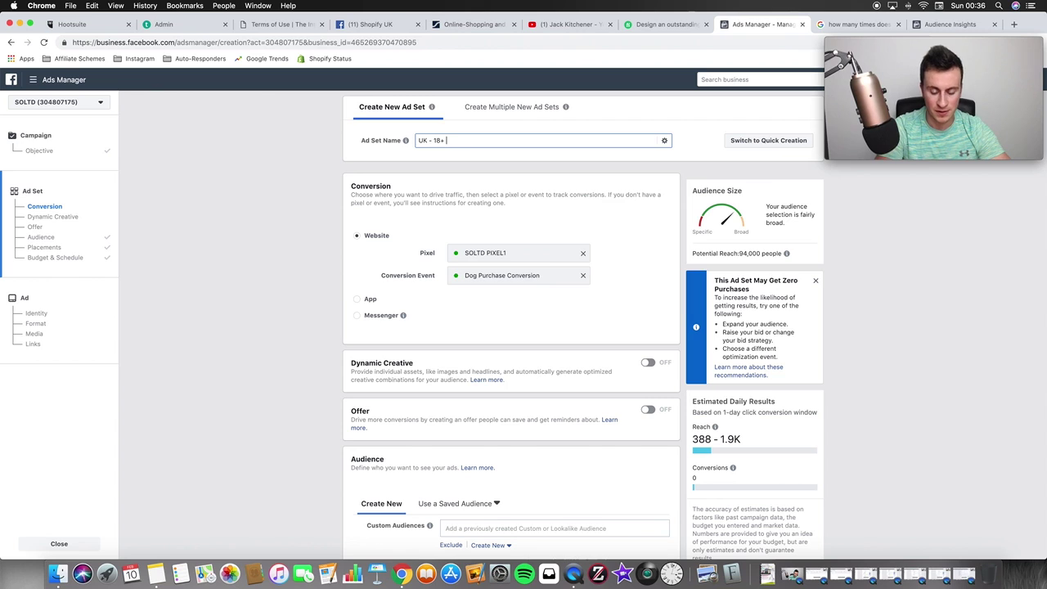
type("- M+F")
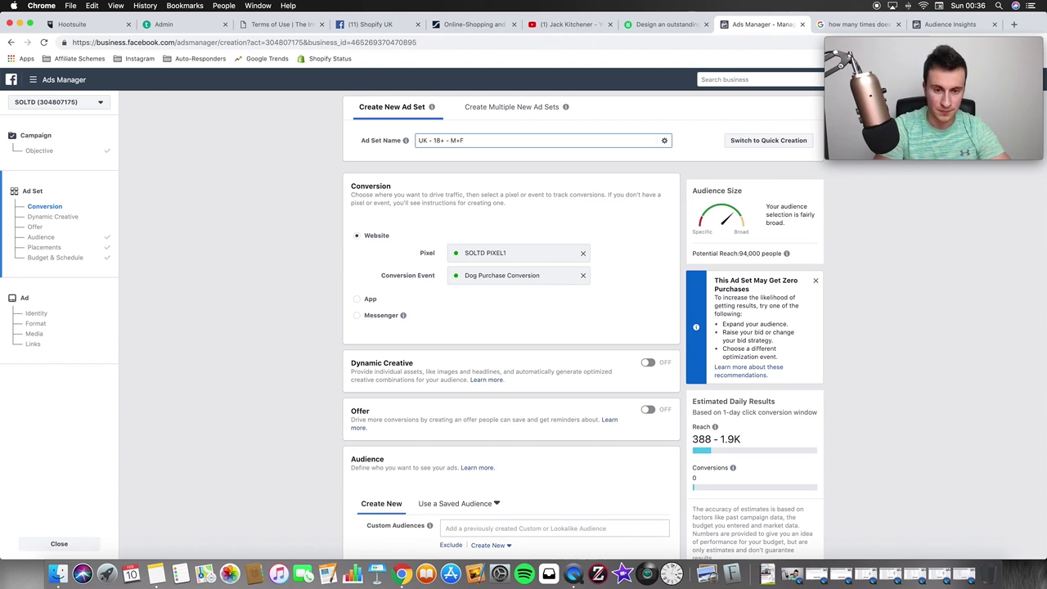
type(" - 41")
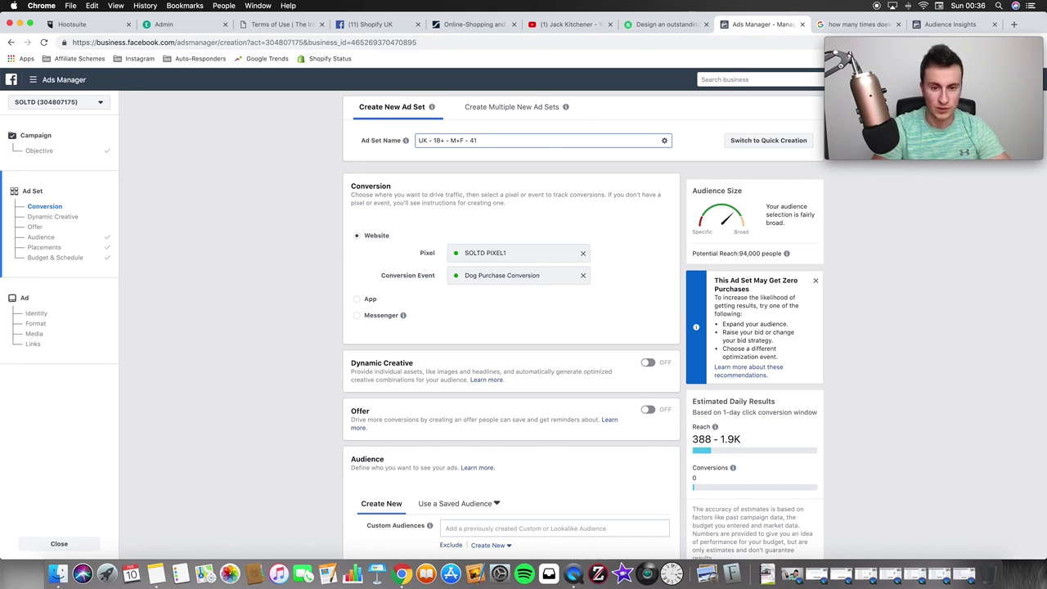
type("k")
left_click(247, 241)
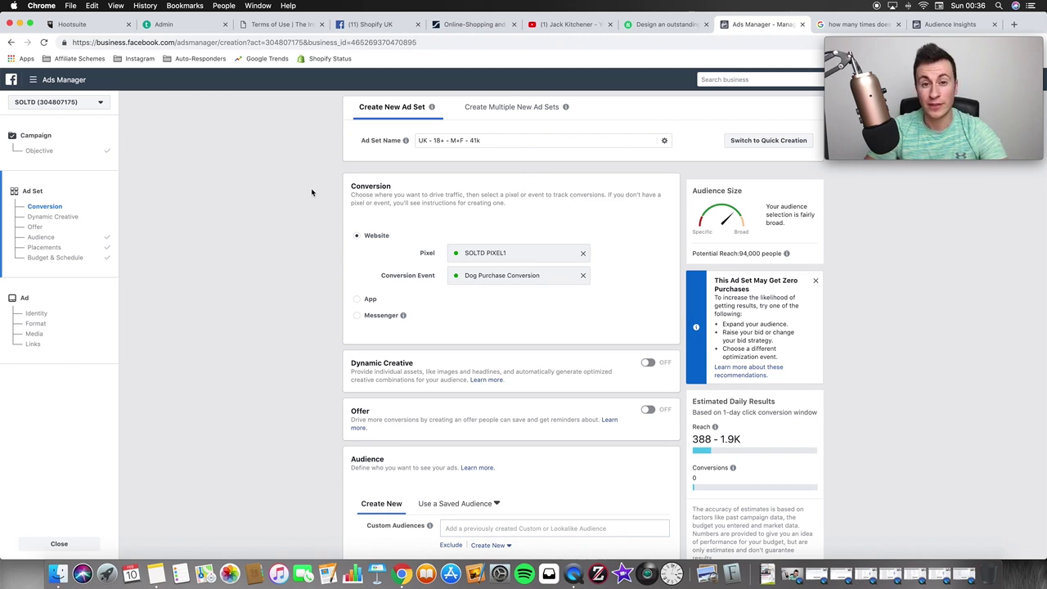
scroll(303, 233, "down", 1)
scroll(303, 232, "up", 1)
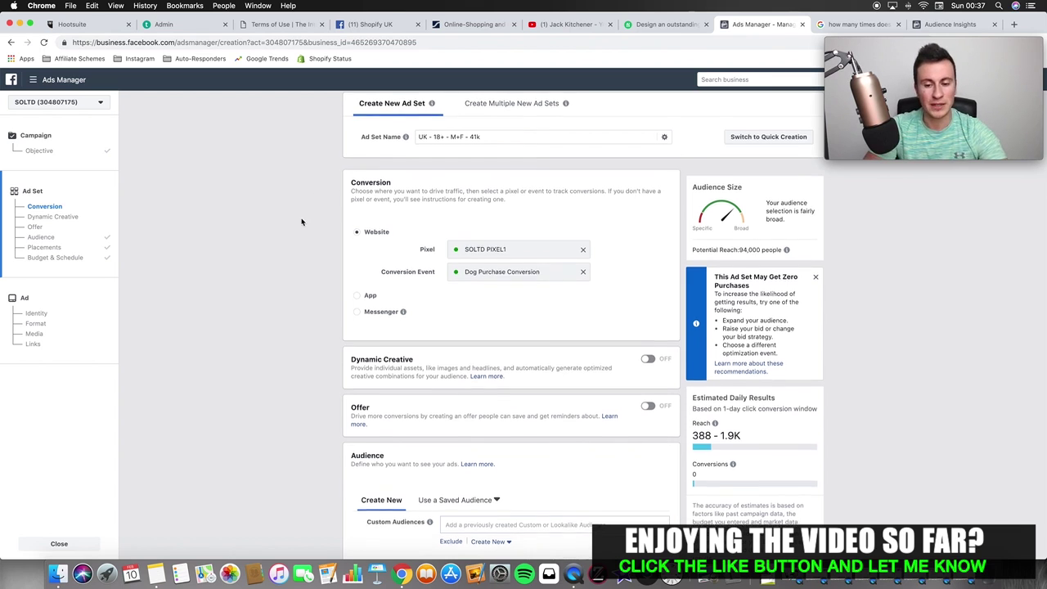
left_click(477, 141)
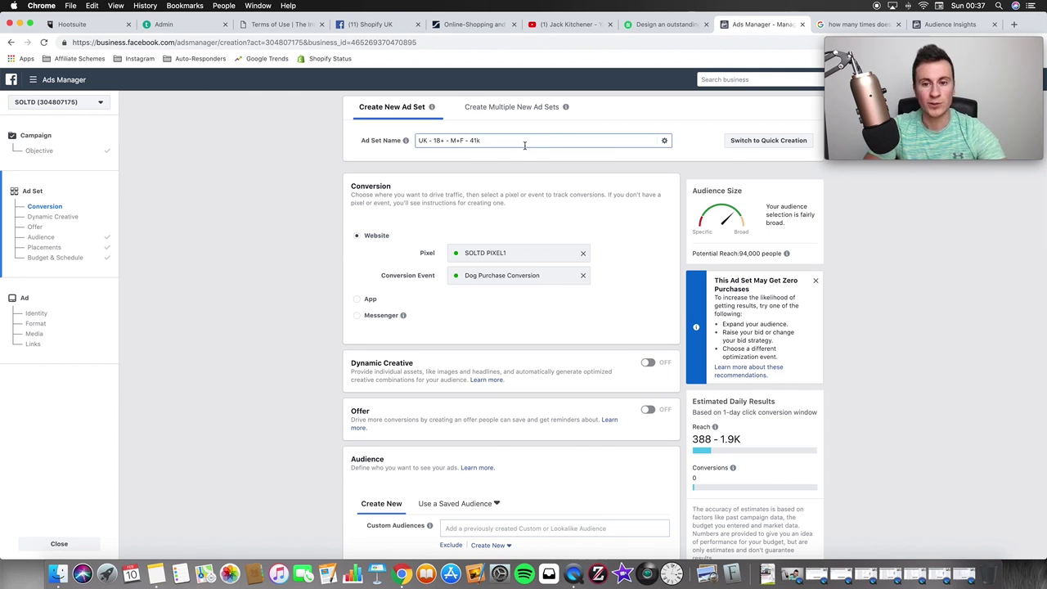
left_click(310, 238)
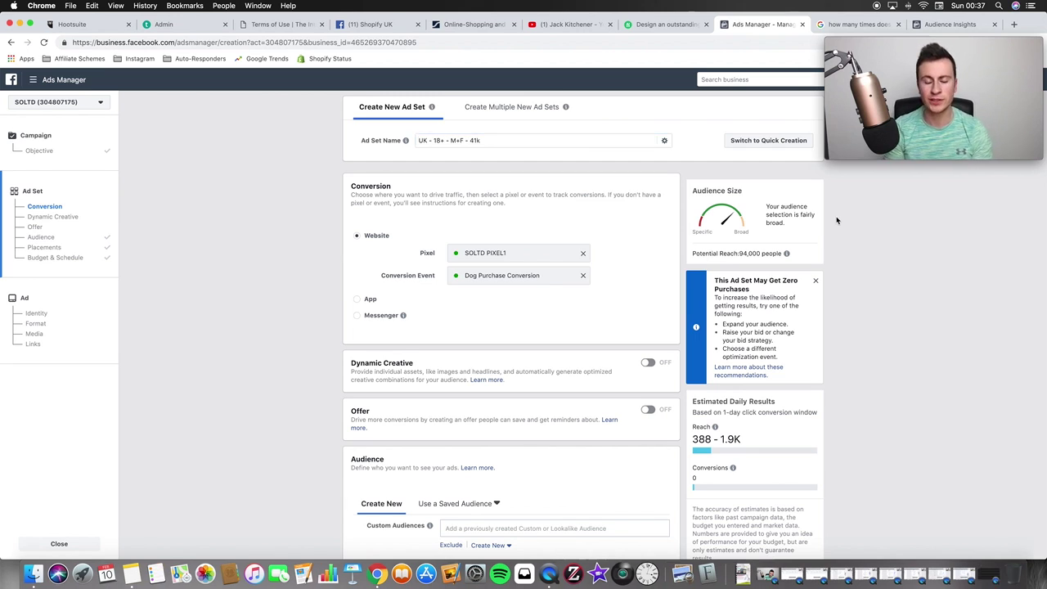